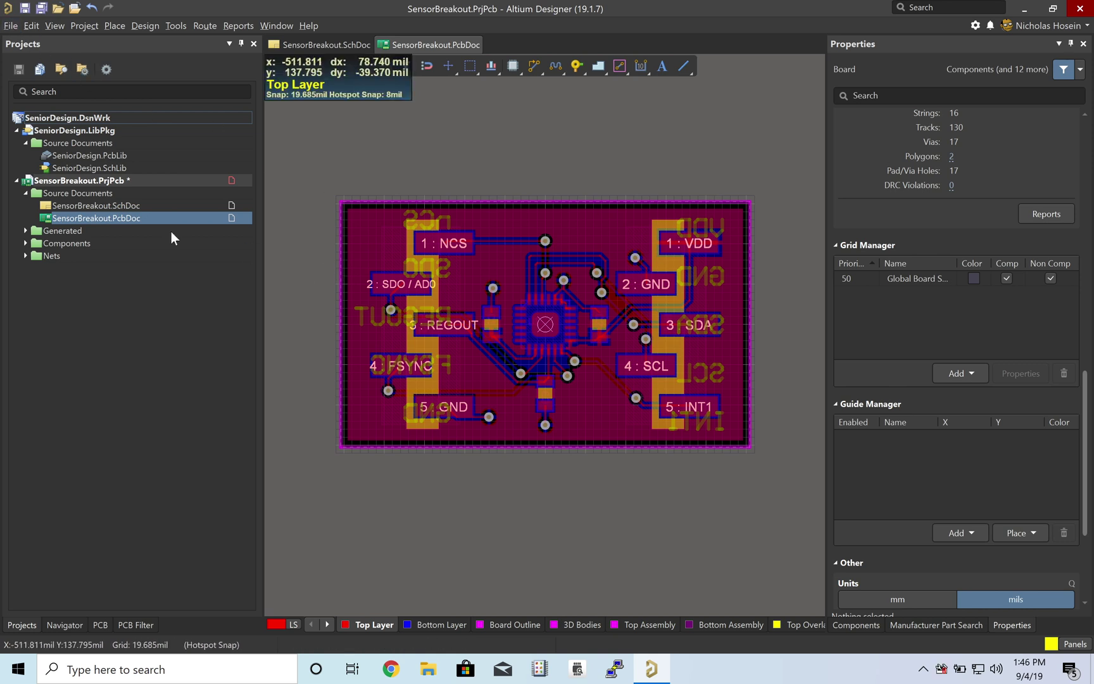
# Generate the SensorBreakout Gerber files after reviewing every setup tab and setting the plotted layers.
pyautogui.click(14, 28)
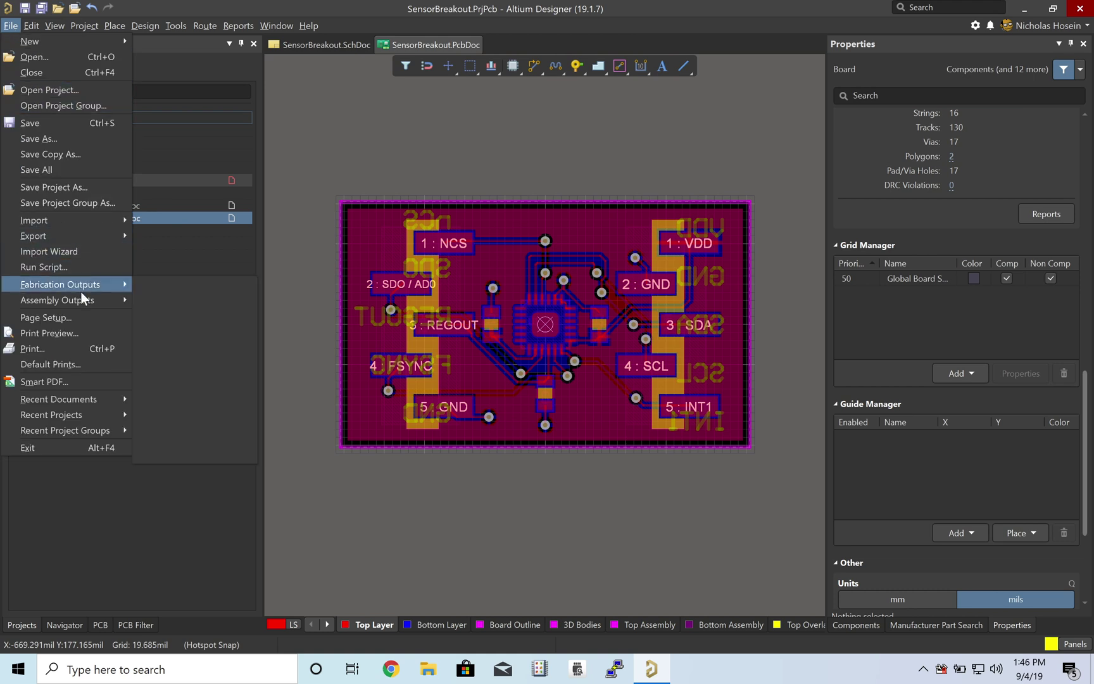
pyautogui.moveTo(82, 287)
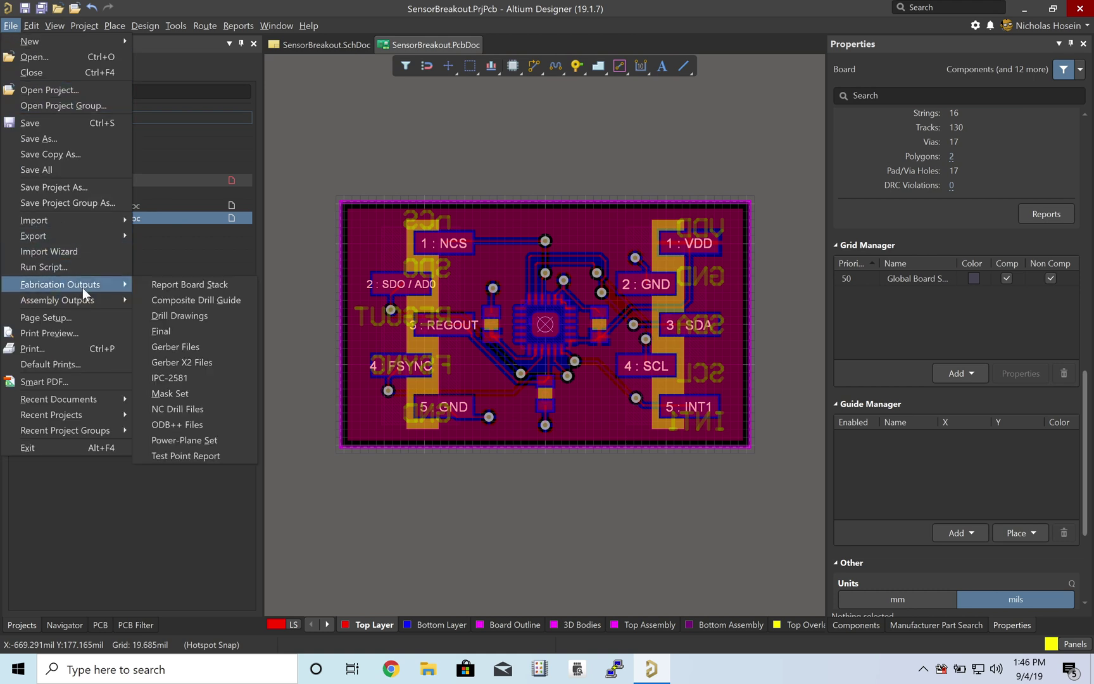
pyautogui.click(171, 348)
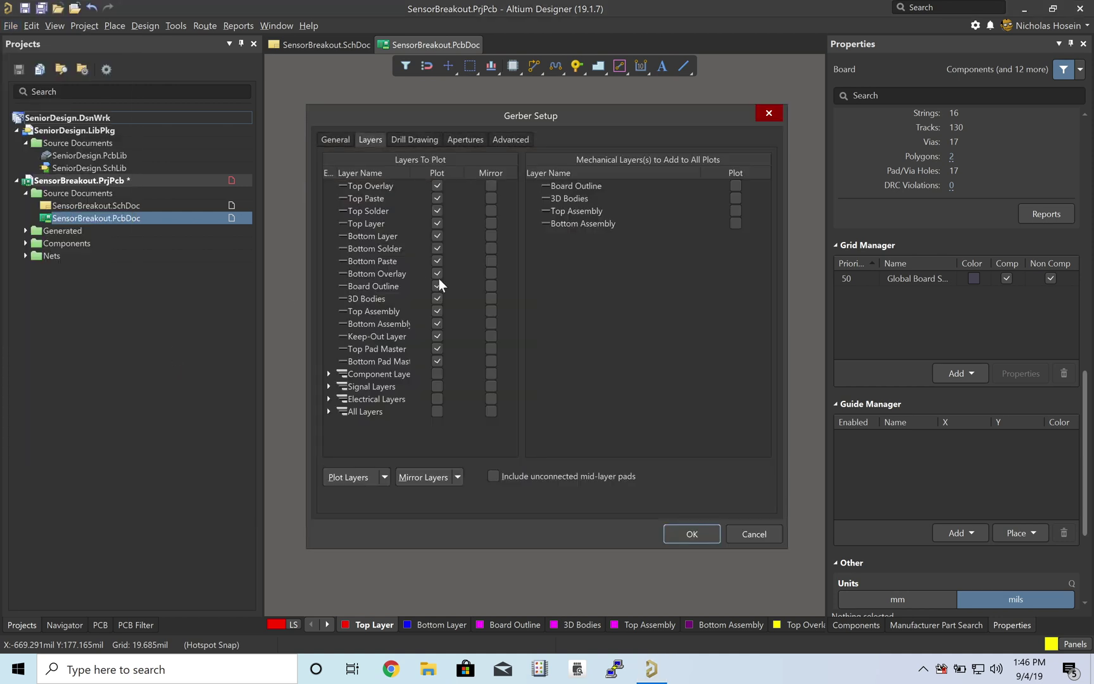
pyautogui.click(334, 139)
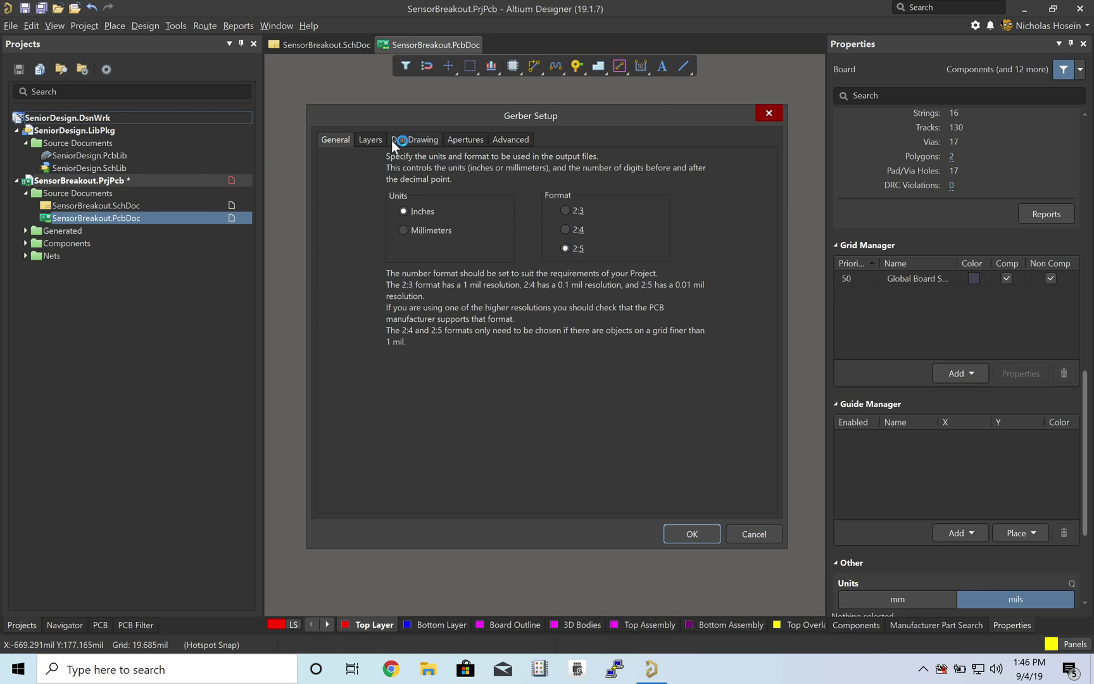
pyautogui.click(370, 141)
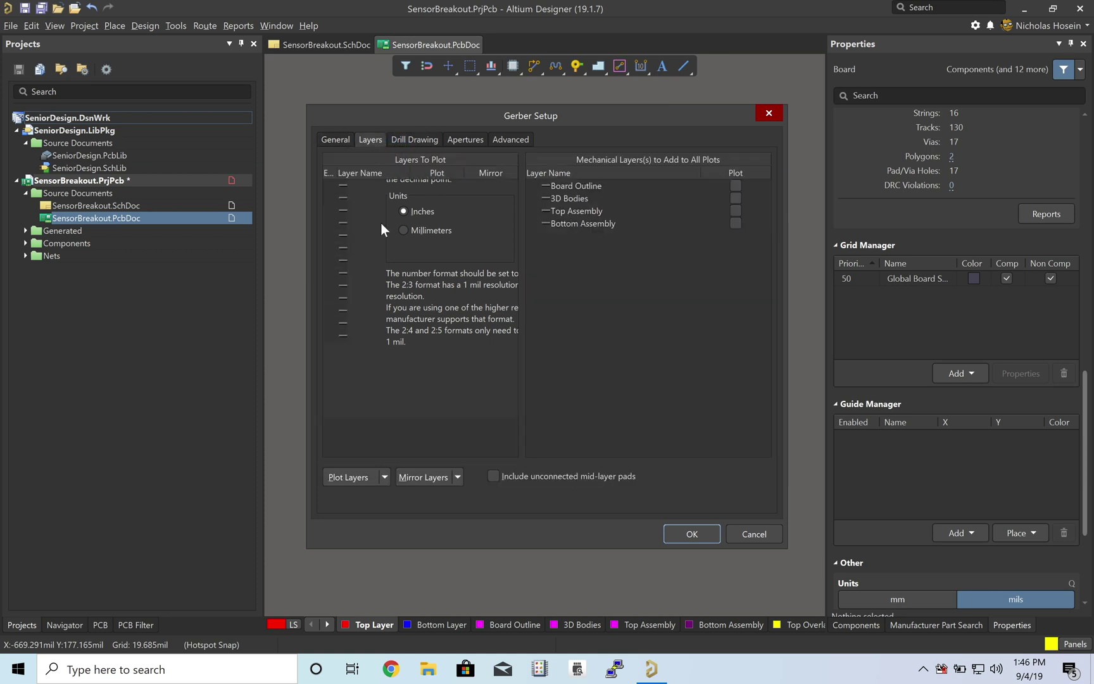
pyautogui.click(383, 477)
pyautogui.click(360, 498)
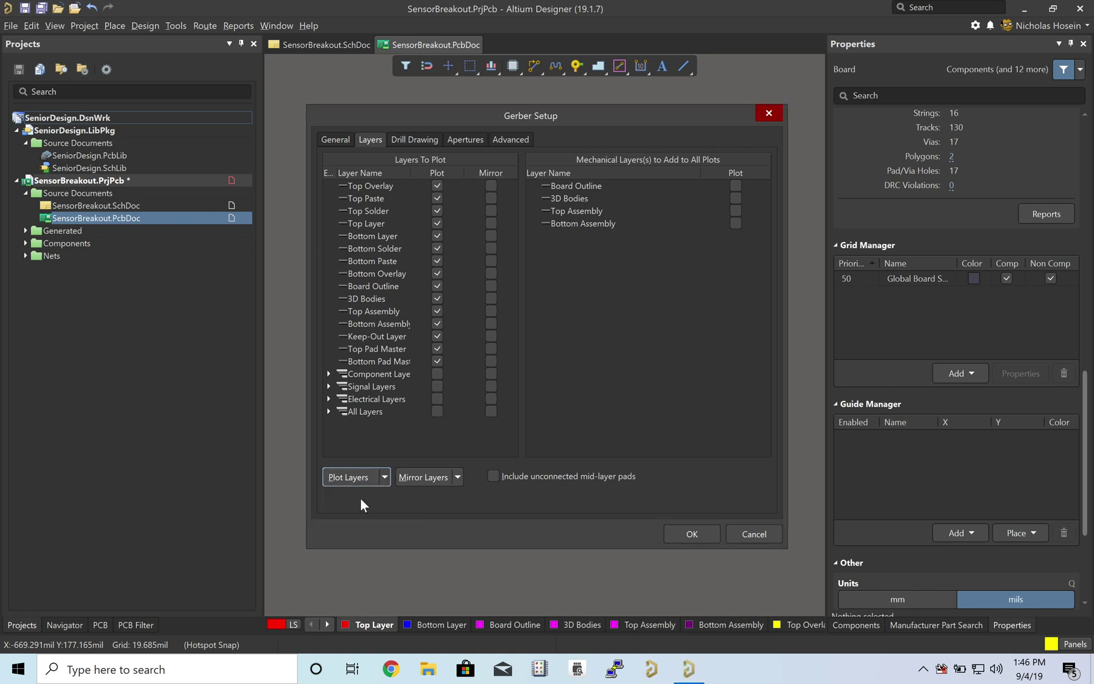
pyautogui.click(412, 141)
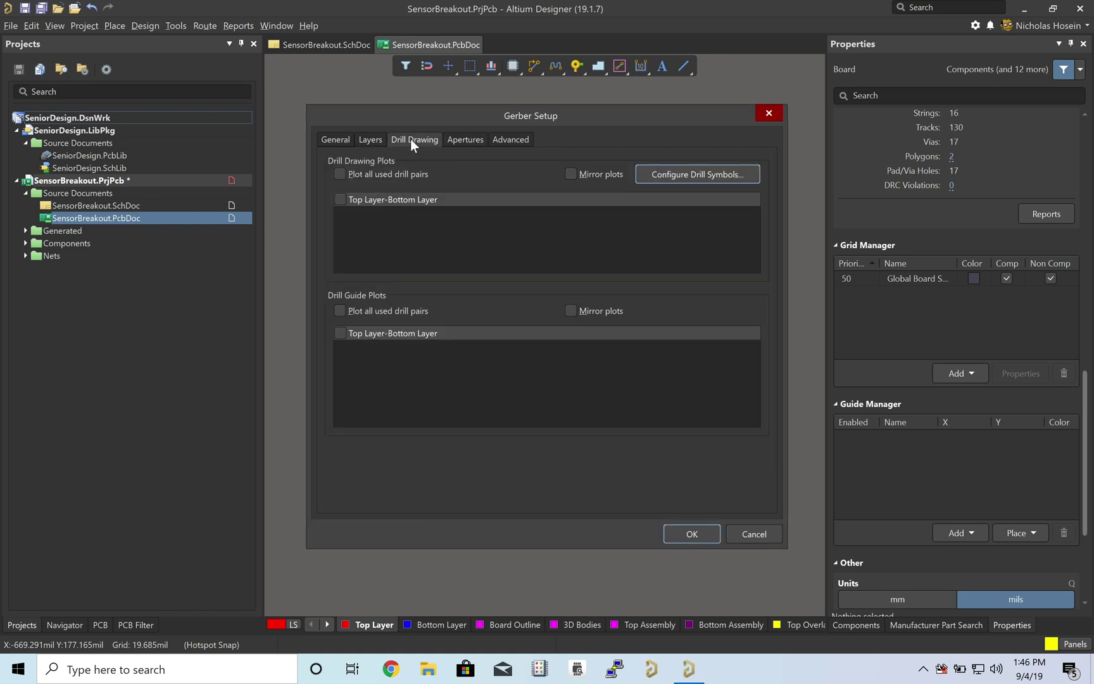
pyautogui.click(458, 141)
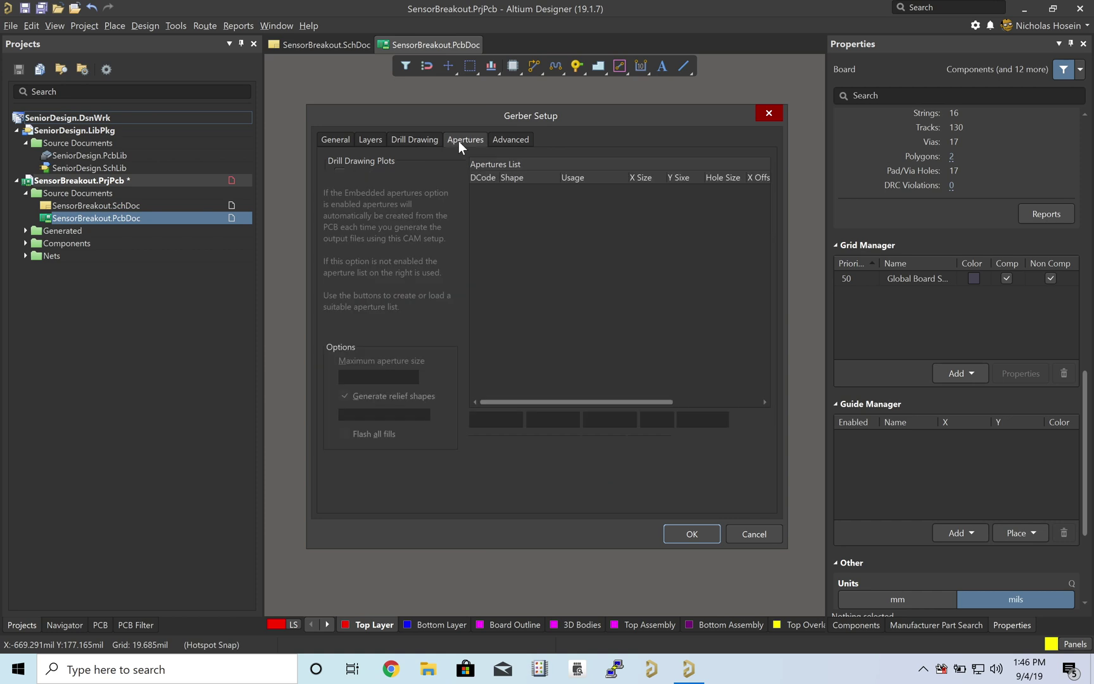
pyautogui.click(507, 141)
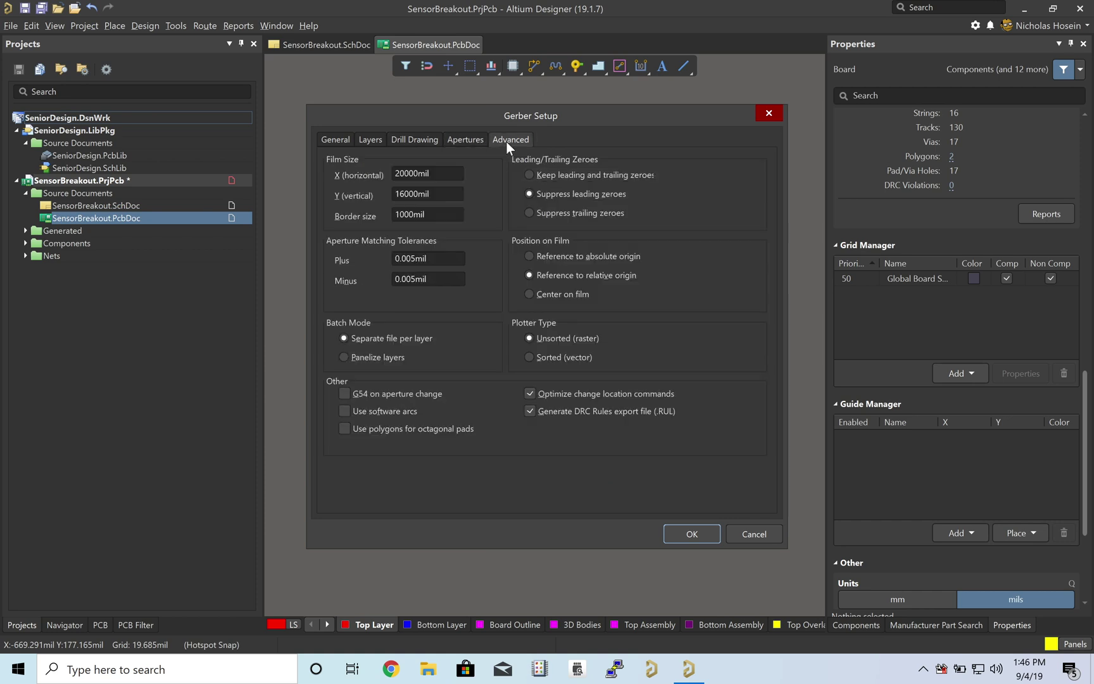
pyautogui.click(692, 534)
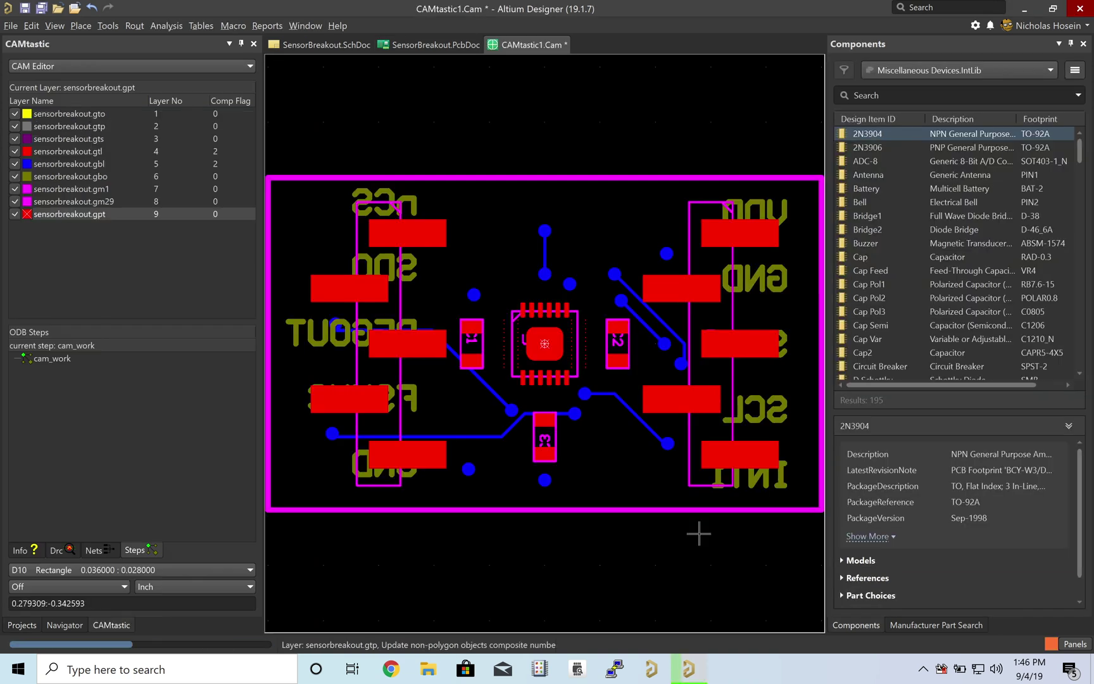
# Hide every Gerber layer in the CAM list except the .gto top overlay.
pyautogui.click(23, 625)
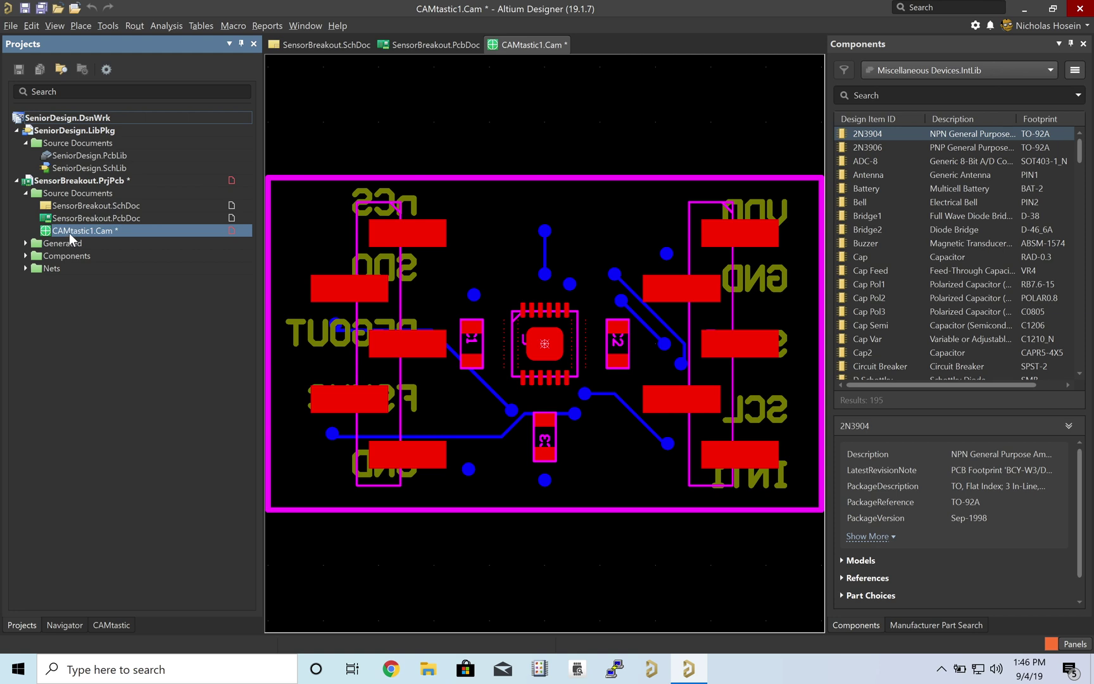
pyautogui.click(107, 624)
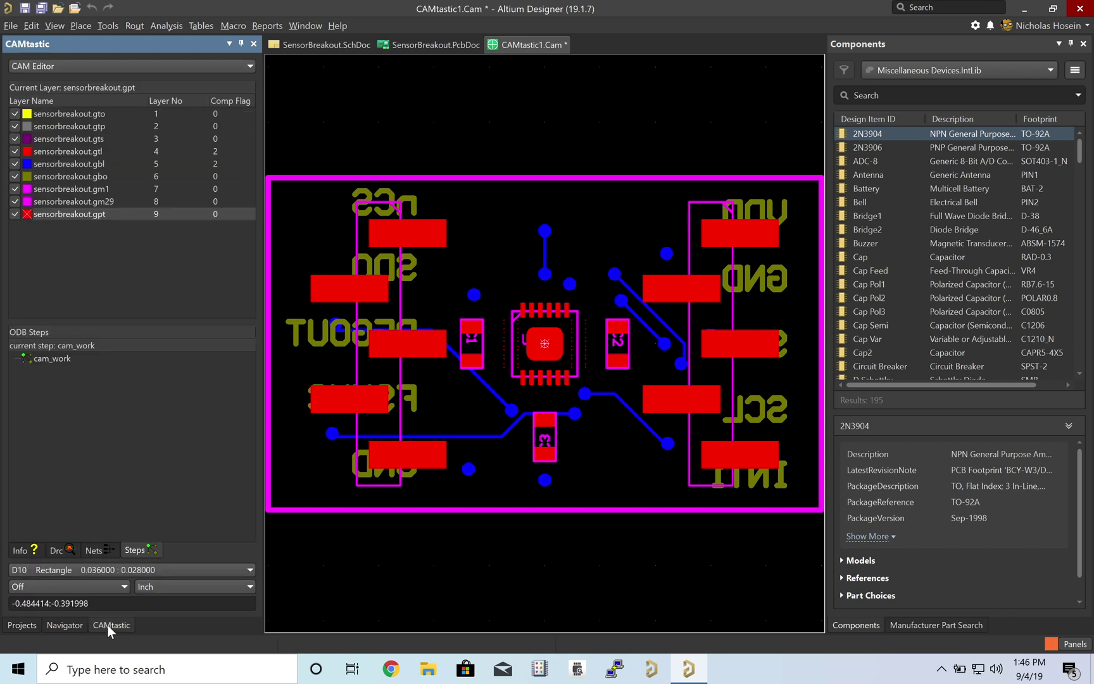
pyautogui.click(15, 126)
pyautogui.click(15, 139)
pyautogui.click(15, 151)
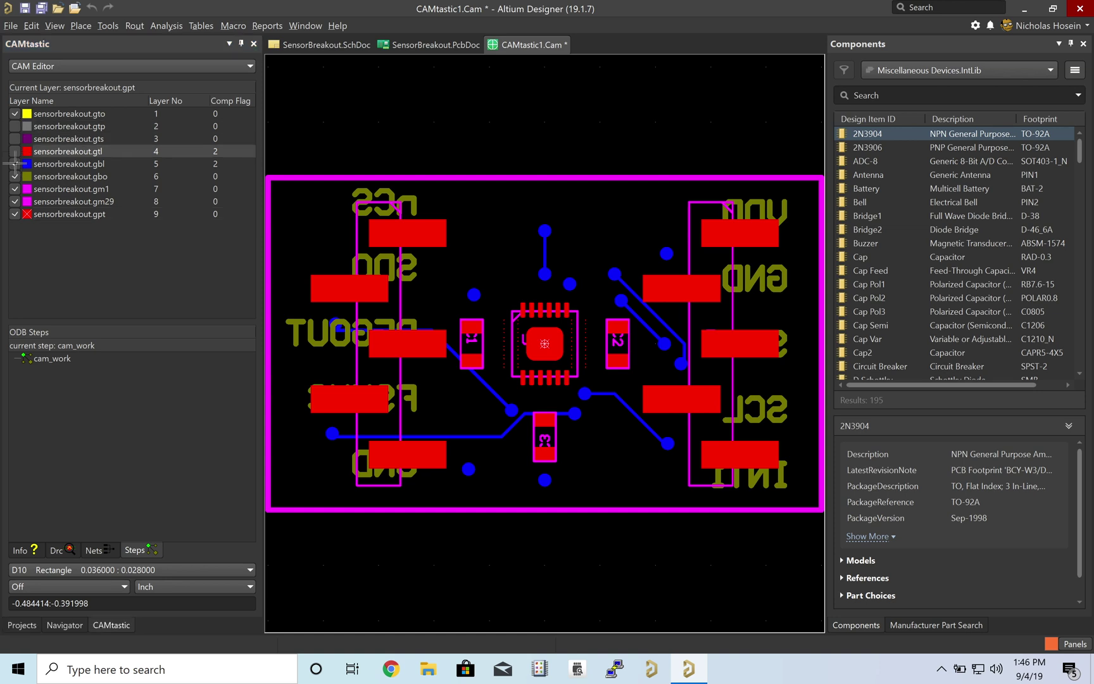
pyautogui.click(15, 164)
pyautogui.click(15, 176)
pyautogui.click(15, 189)
pyautogui.click(14, 201)
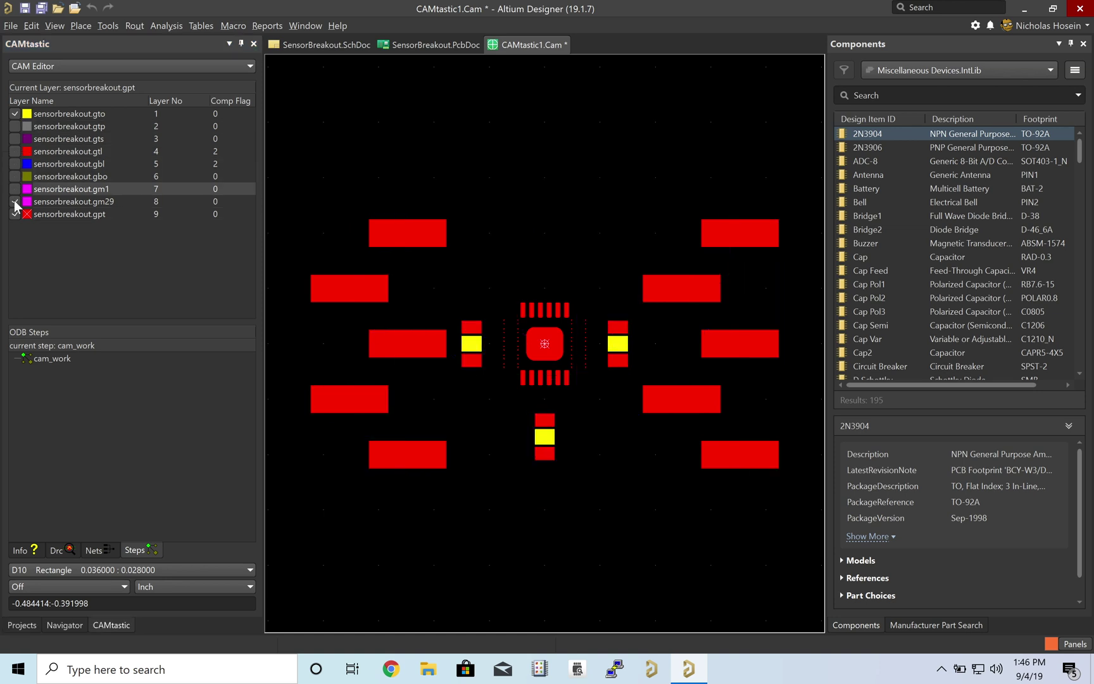
pyautogui.click(14, 214)
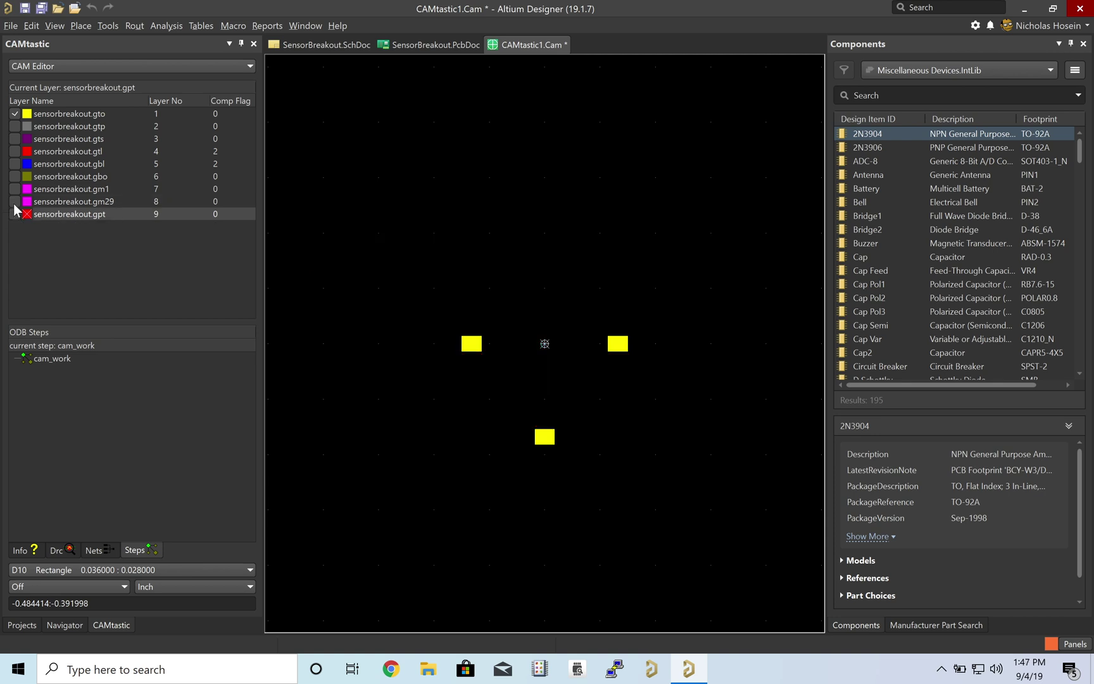
pyautogui.click(15, 114)
pyautogui.click(15, 113)
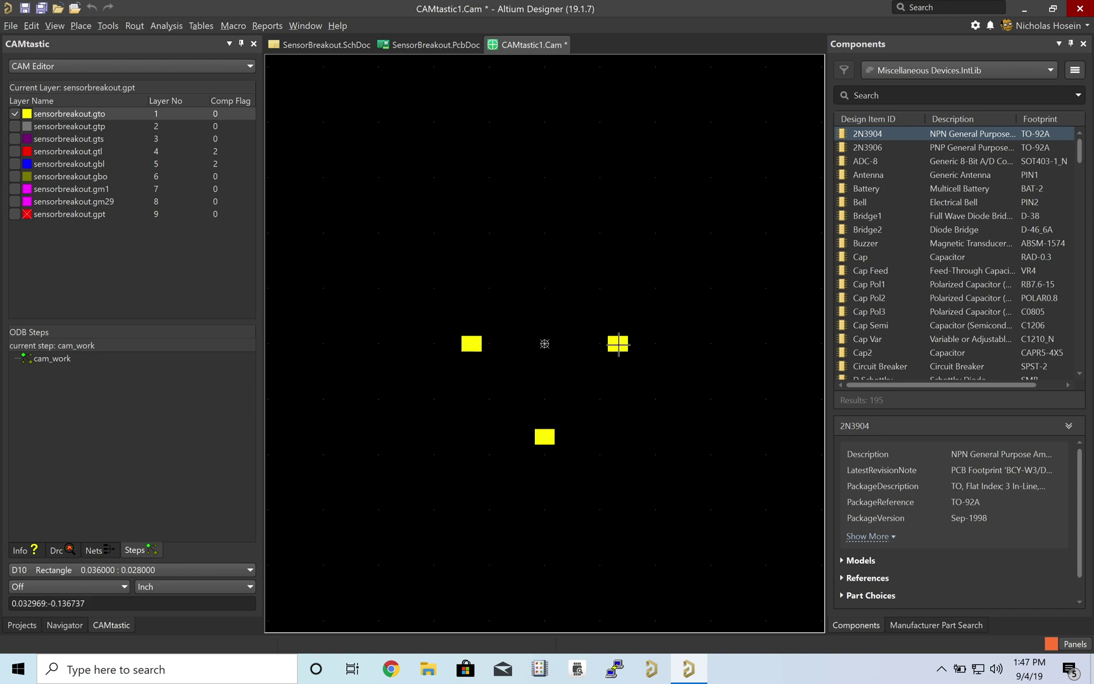
# Inspect the outline, copper and solder mask layers, leaving .gts, .gto and .gm1 visible.
pyautogui.click(89, 191)
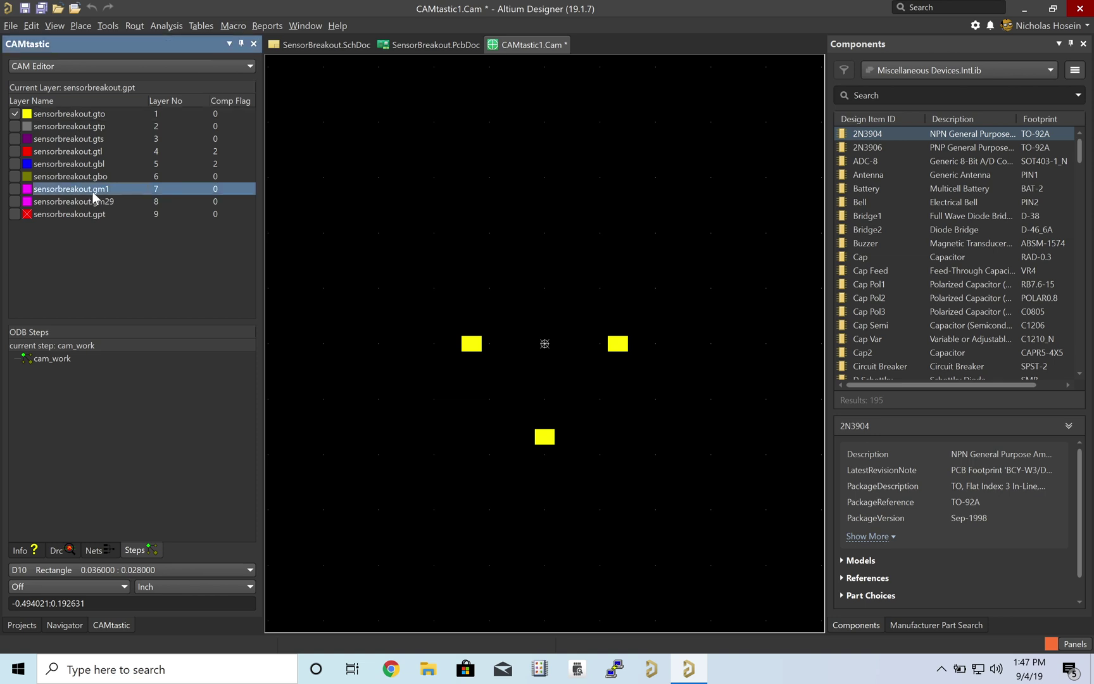
pyautogui.click(14, 189)
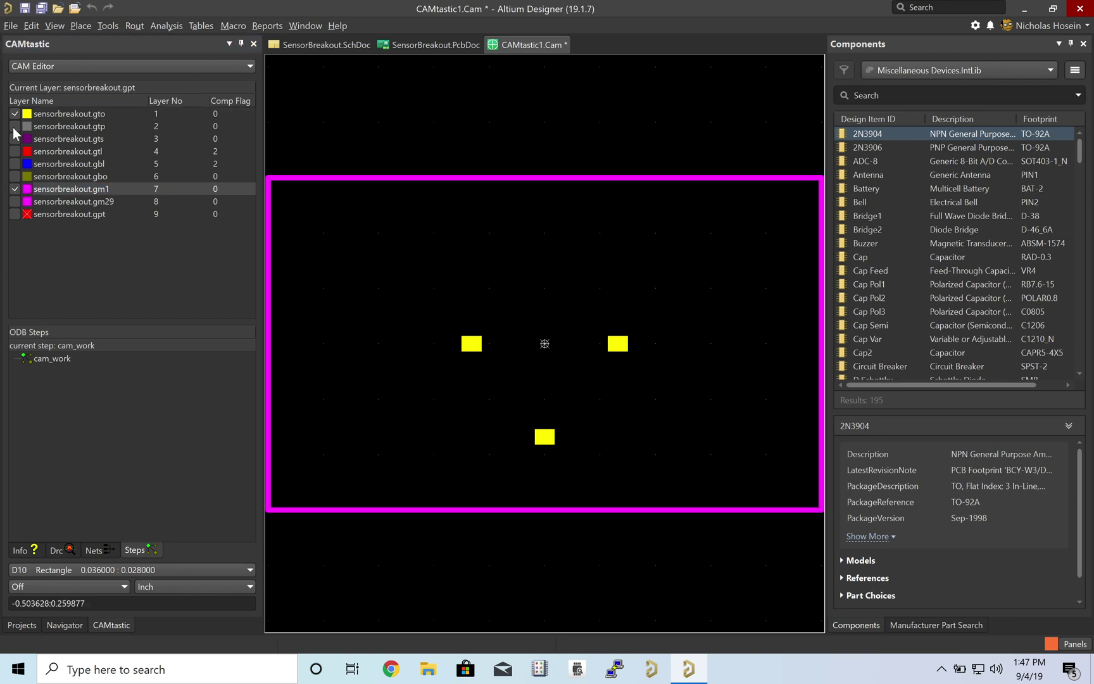
pyautogui.click(14, 152)
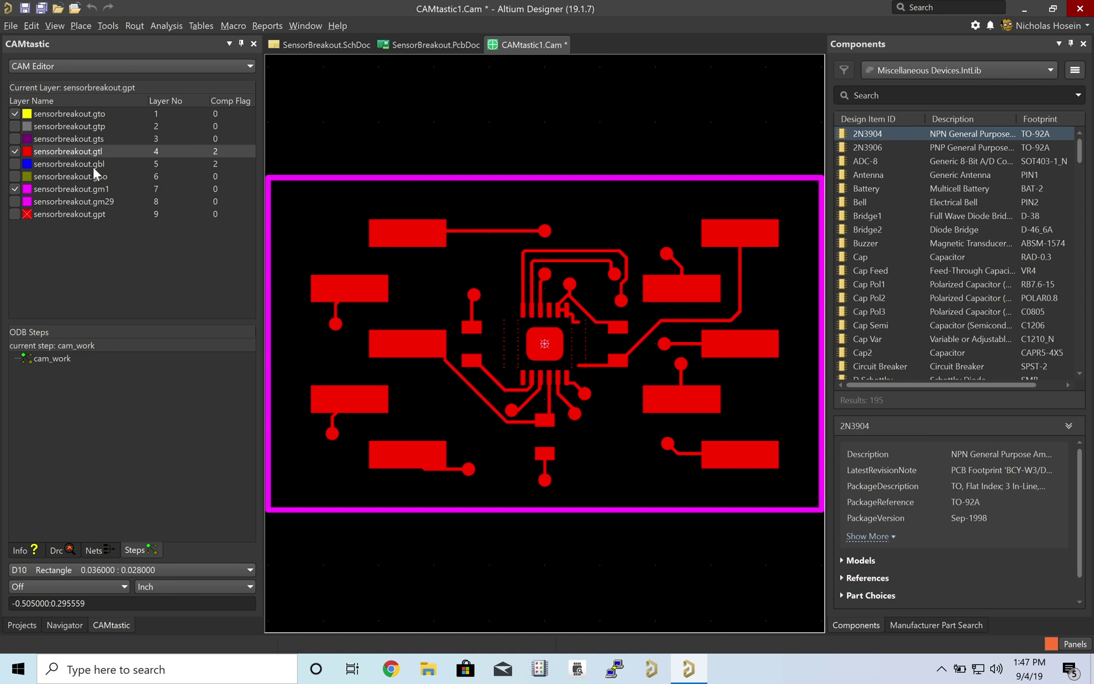
pyautogui.click(14, 164)
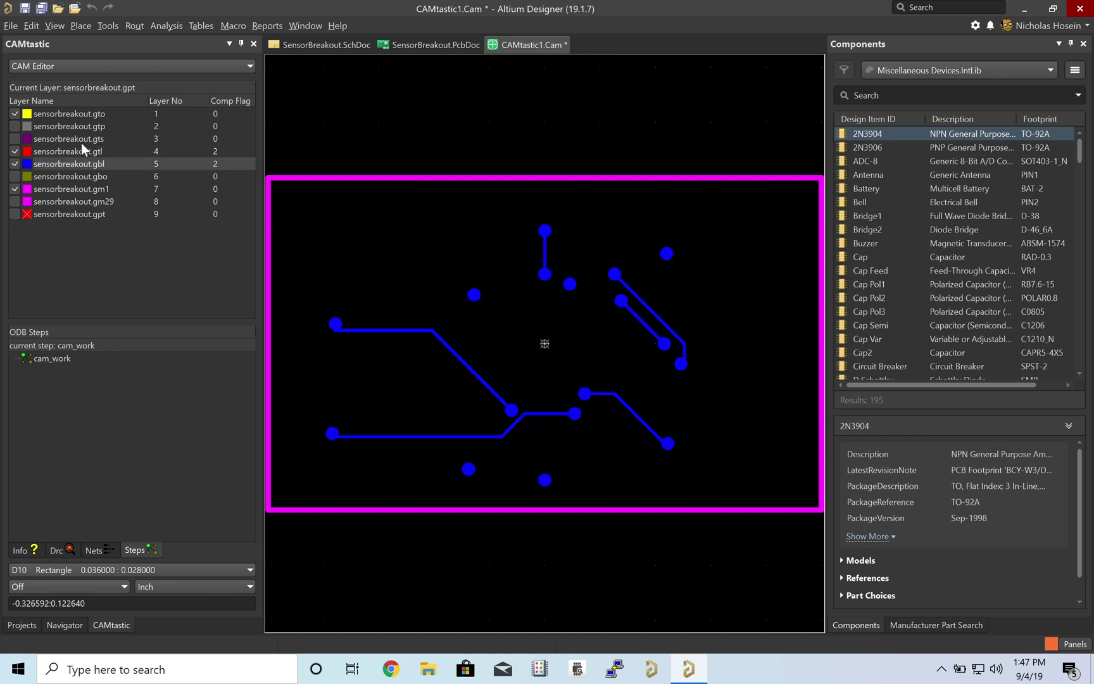
pyautogui.click(14, 139)
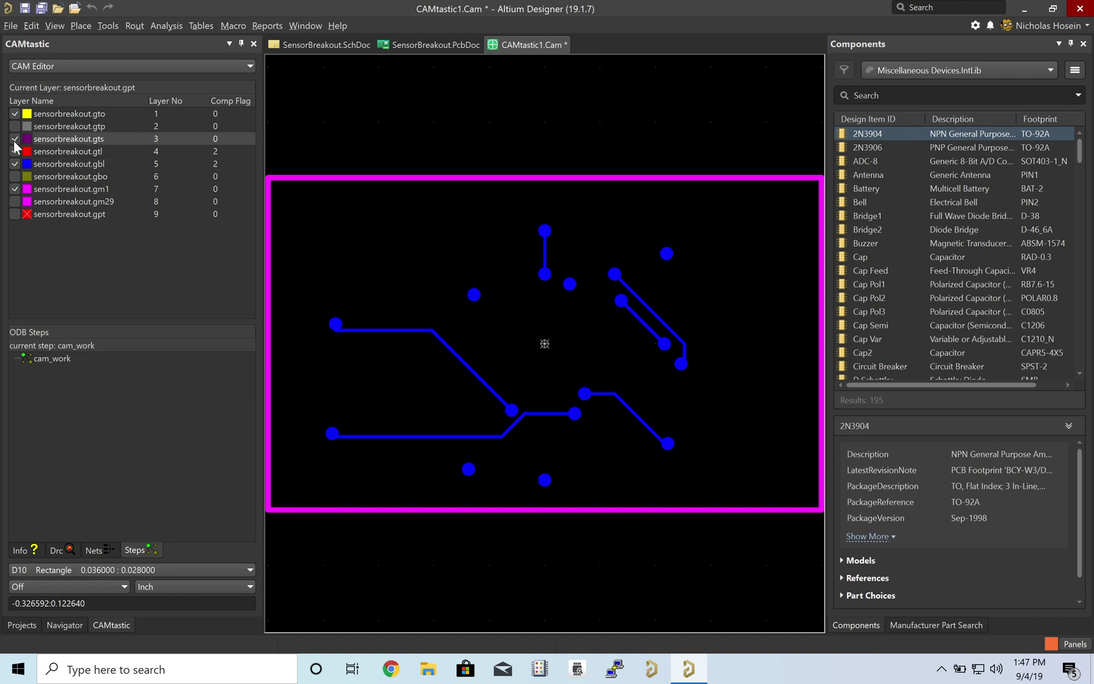
pyautogui.click(15, 151)
pyautogui.click(15, 165)
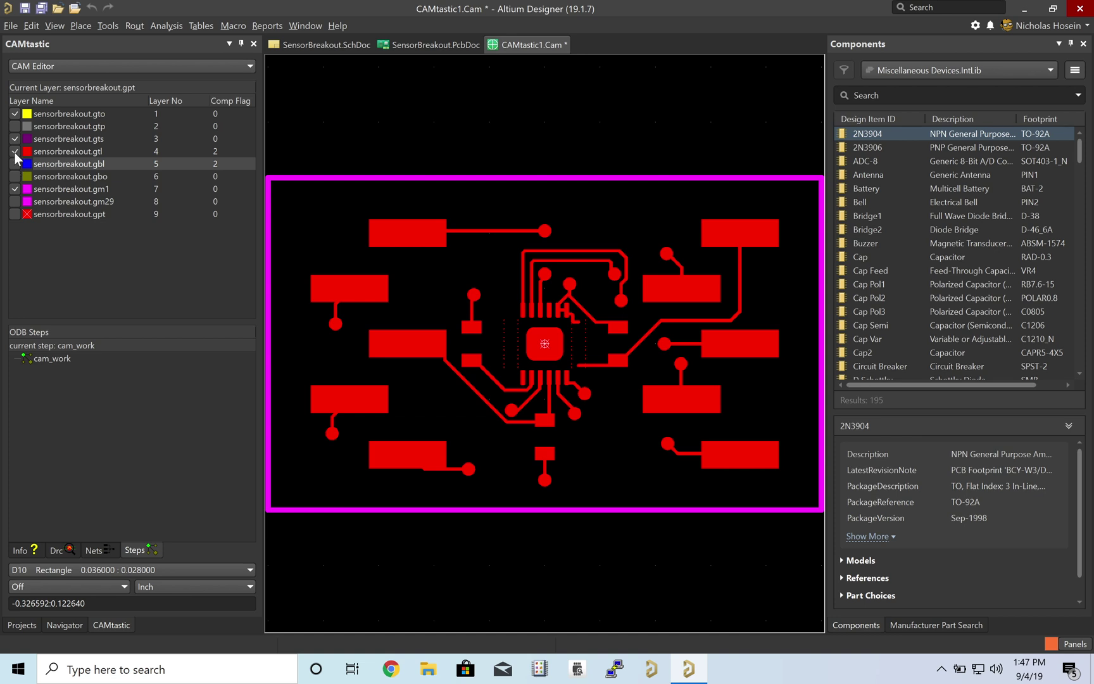
pyautogui.click(15, 151)
pyautogui.click(15, 139)
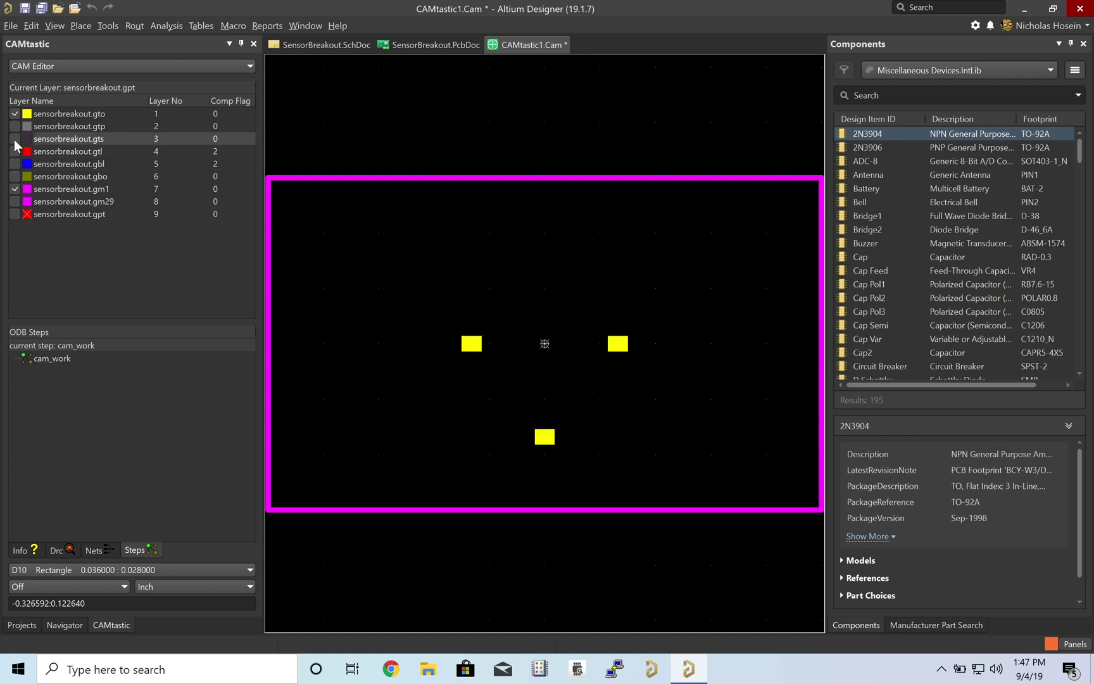
pyautogui.click(15, 140)
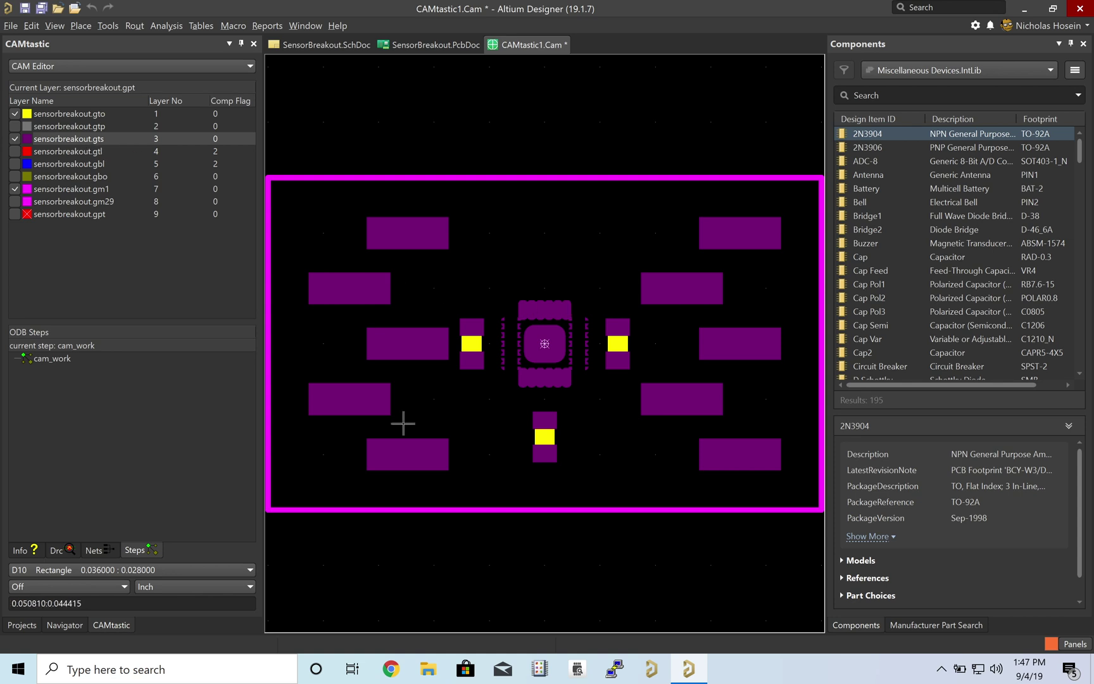
pyautogui.hotkey('ctrl', 'Left')
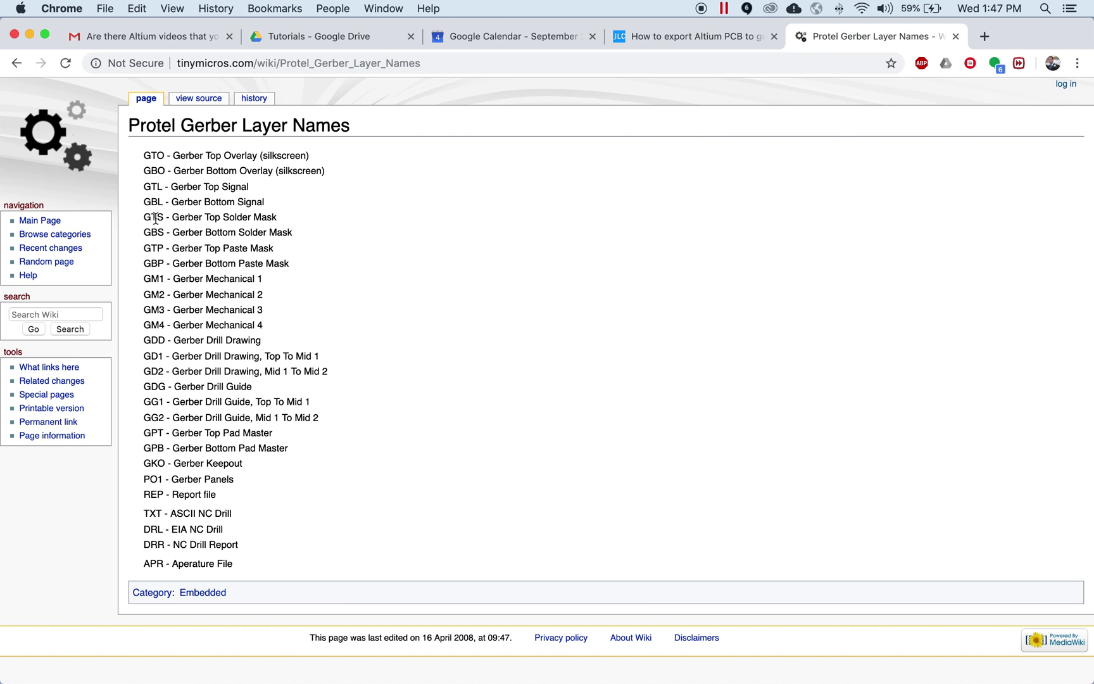
pyautogui.hotkey('ctrl', 'Right')
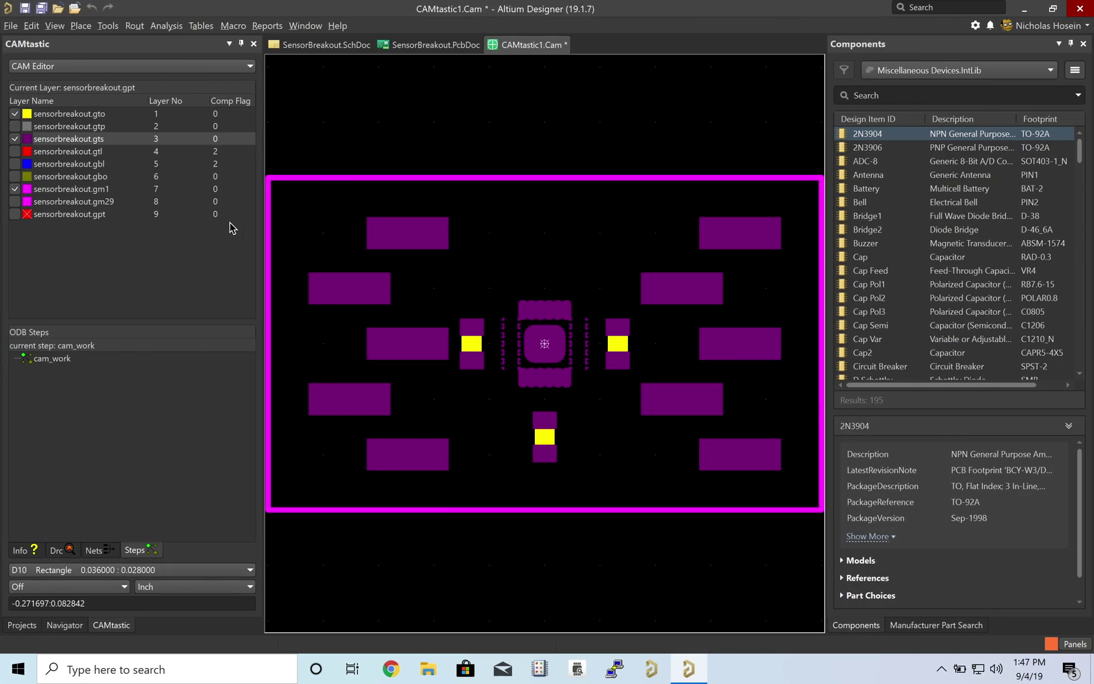
# Check the bottom silkscreen, .gm1 outline and .gm29 layers, then hide them along with mask and overlay.
pyautogui.click(14, 177)
pyautogui.click(14, 188)
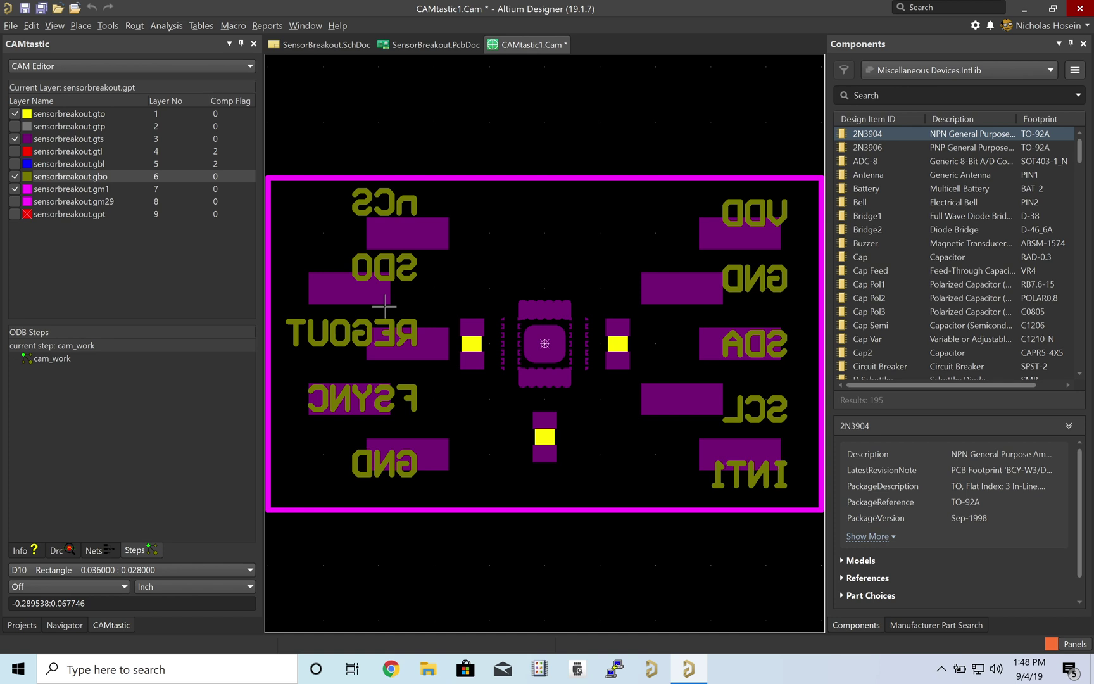
pyautogui.click(14, 203)
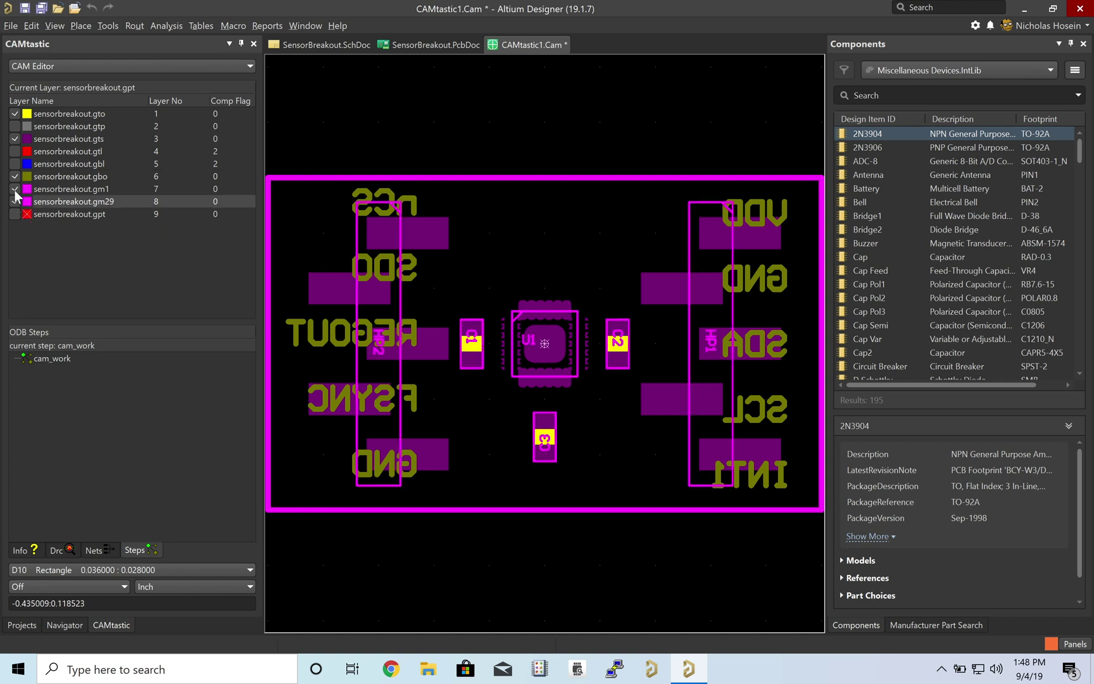
pyautogui.click(14, 189)
pyautogui.click(14, 176)
pyautogui.click(14, 139)
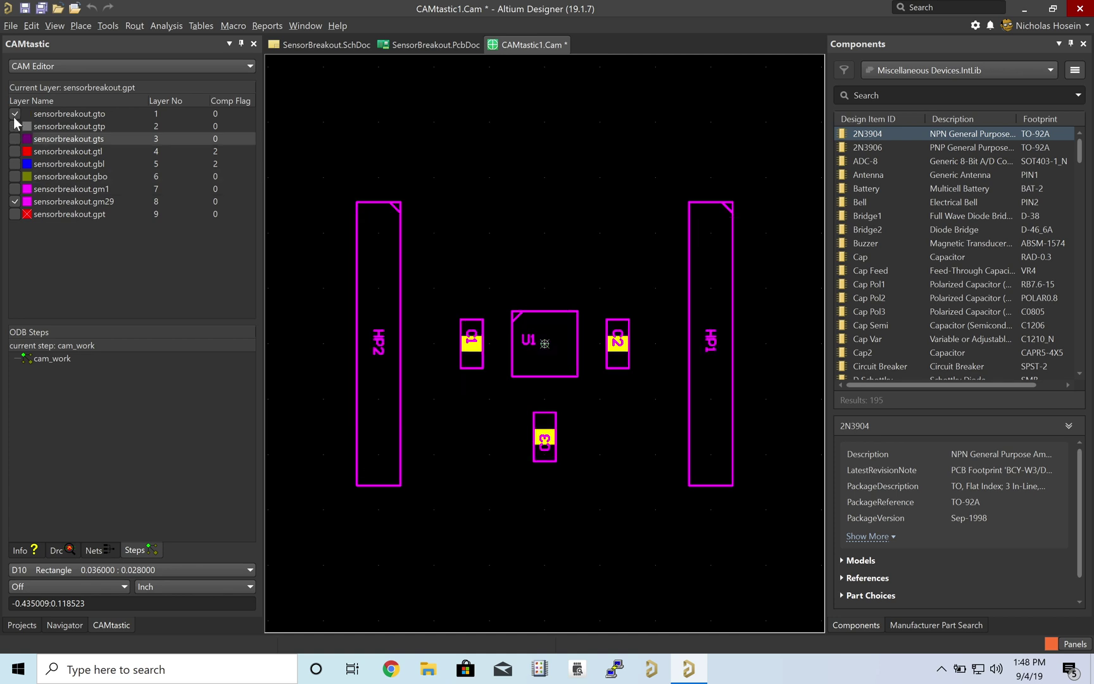
pyautogui.click(14, 114)
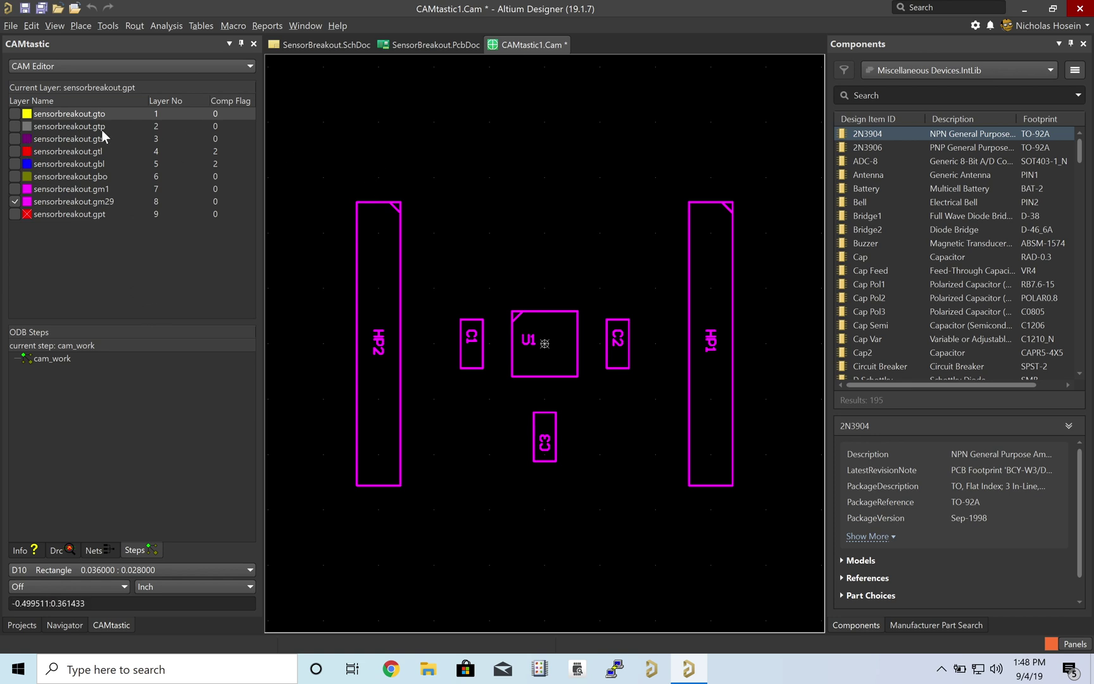
# Turn the outline, bottom silkscreen, copper, solder mask, paste and top overlay layers back on.
pyautogui.click(14, 189)
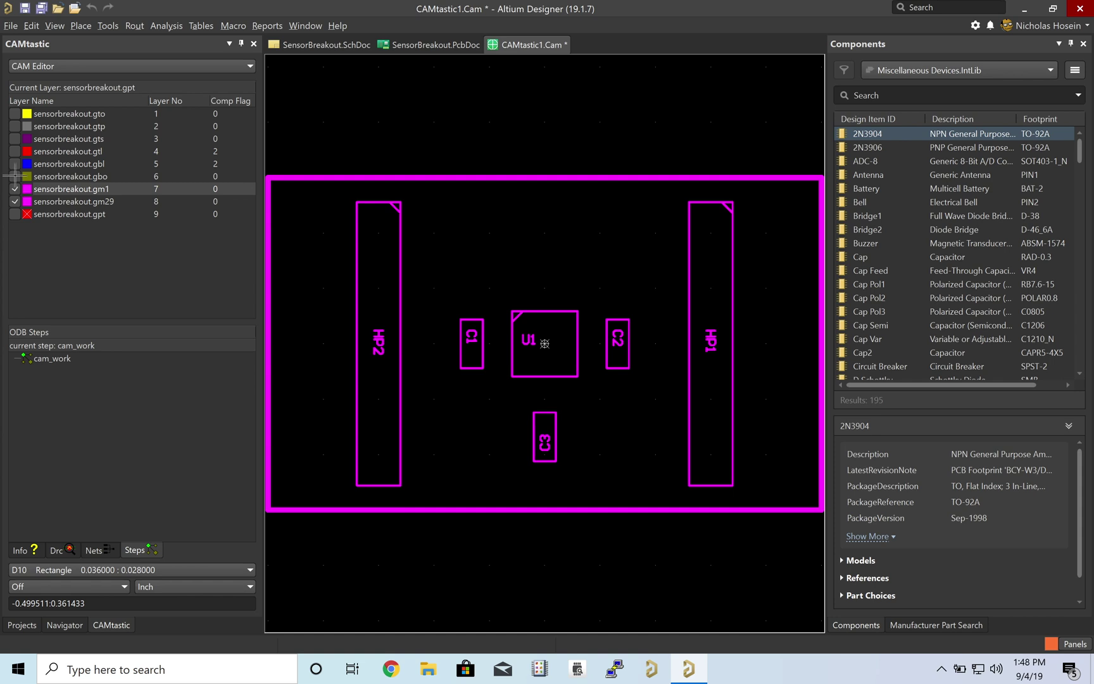
pyautogui.click(15, 176)
pyautogui.click(14, 163)
pyautogui.click(14, 151)
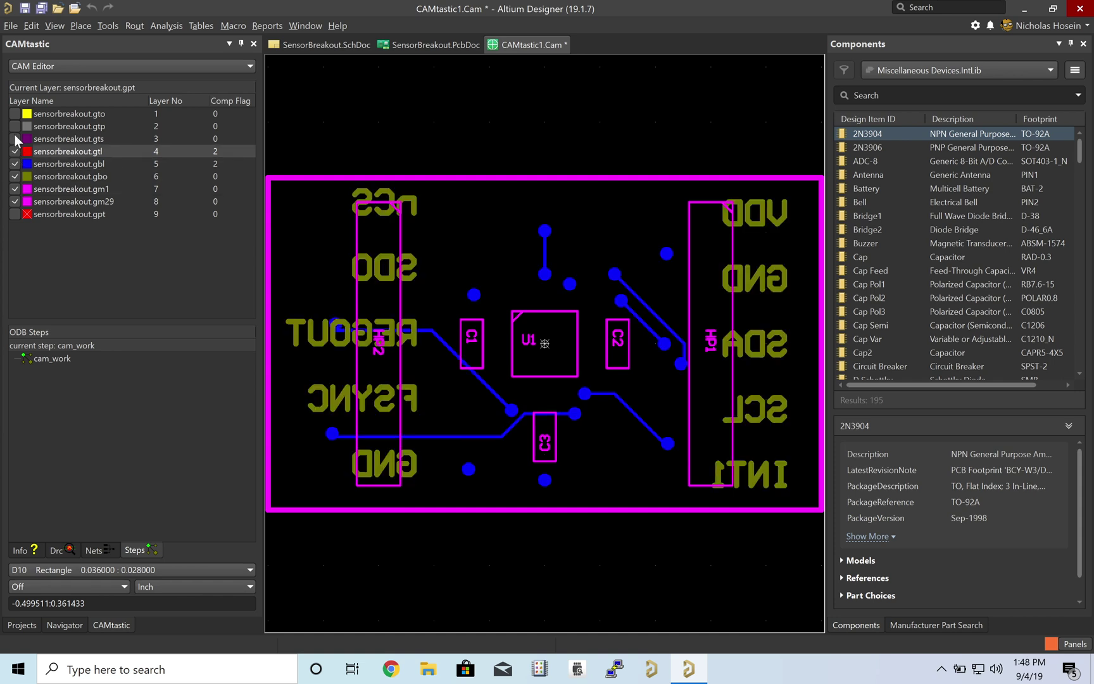
pyautogui.click(14, 138)
pyautogui.click(14, 126)
pyautogui.click(15, 114)
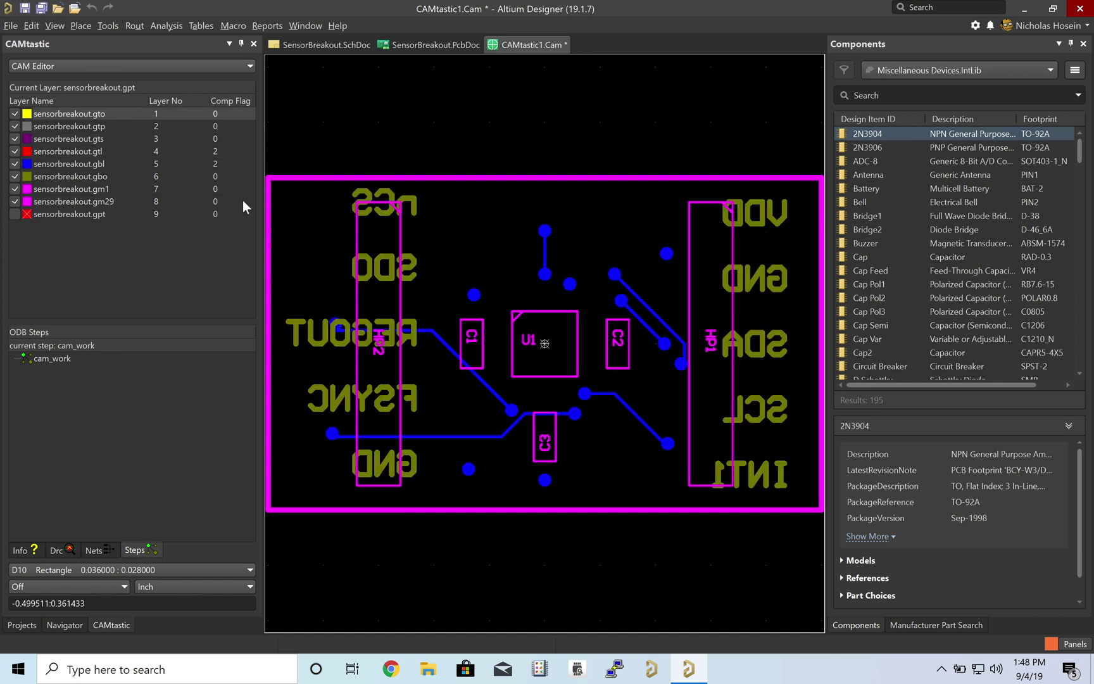
# Return to the SensorBreakout.PcbDoc layout through the Projects panel.
pyautogui.click(22, 625)
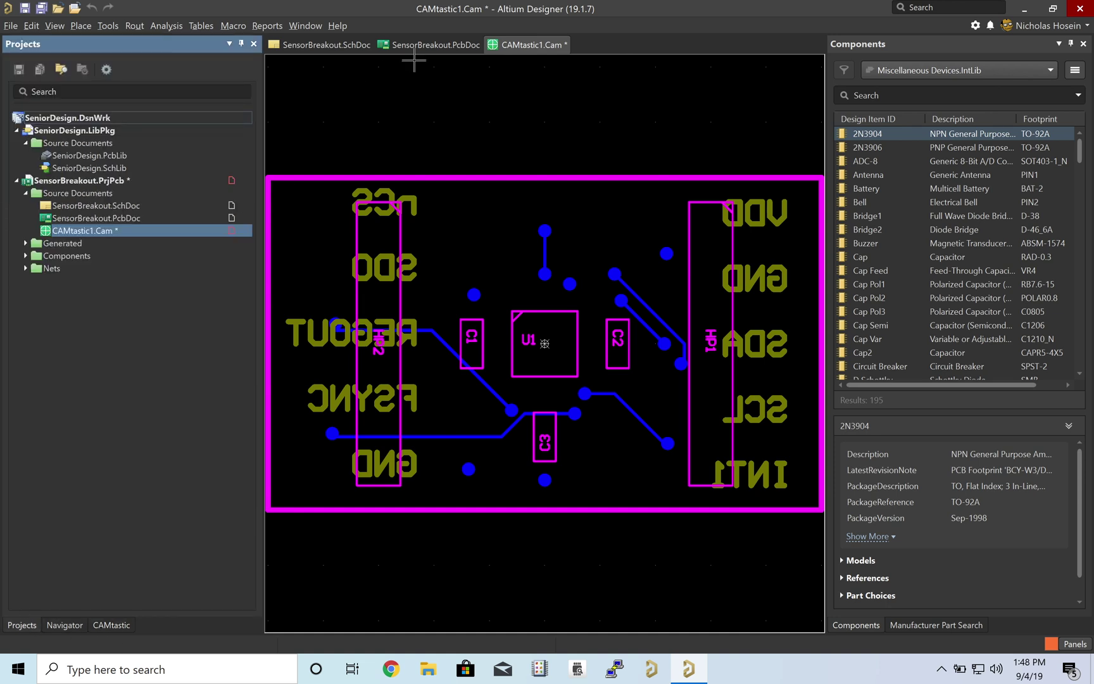
pyautogui.click(439, 47)
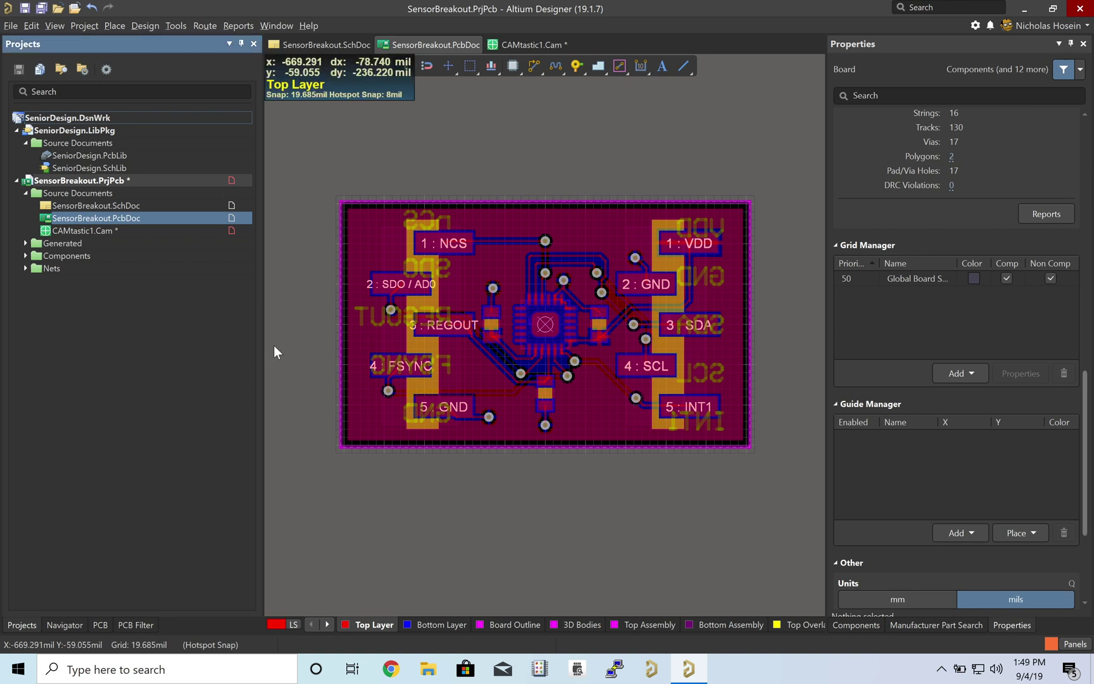
pyautogui.click(10, 25)
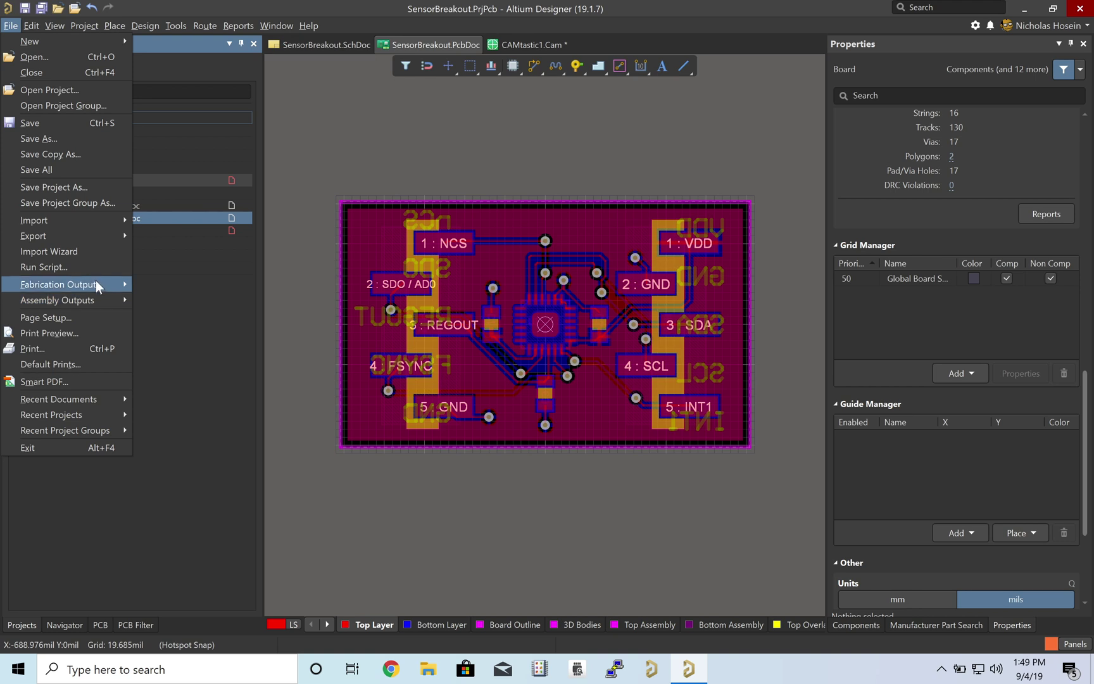
# Generate 2:5-inch NC drill files into CAMtastic2 with default settings, then return to the PcbDoc layout.
pyautogui.moveTo(96, 283)
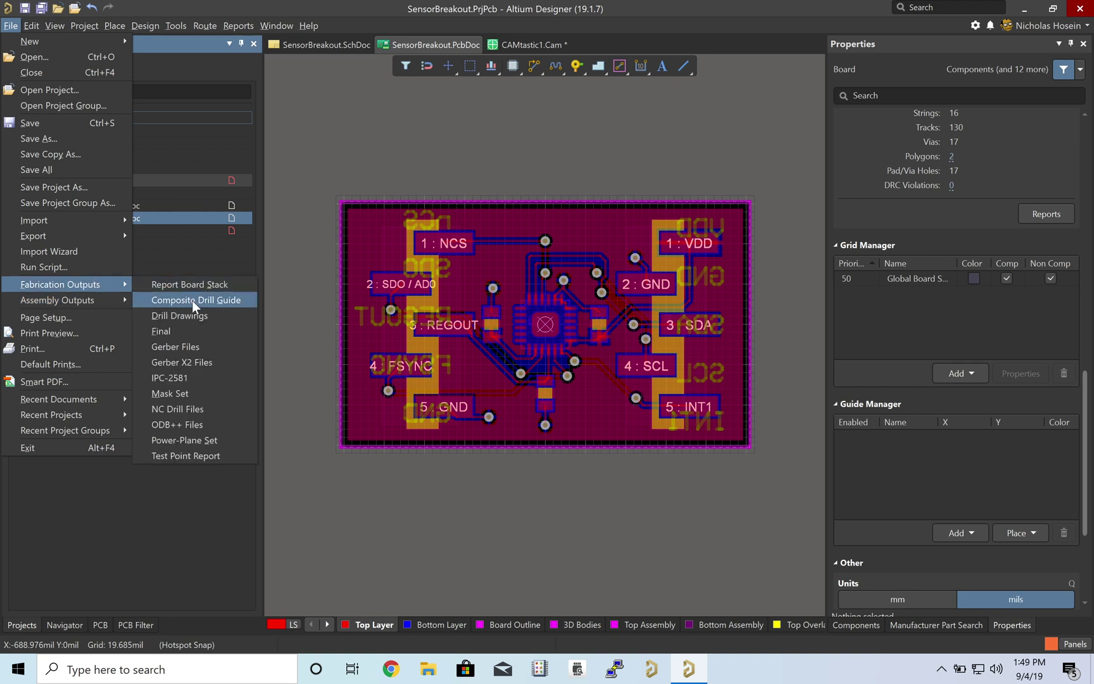
pyautogui.click(188, 413)
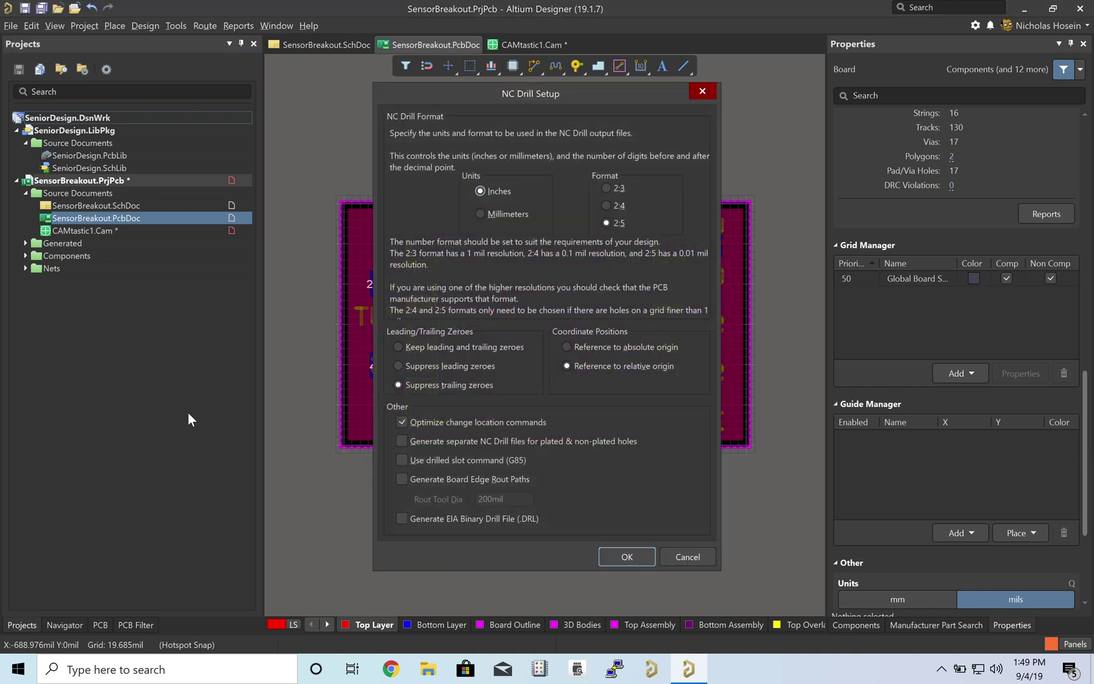
pyautogui.click(619, 552)
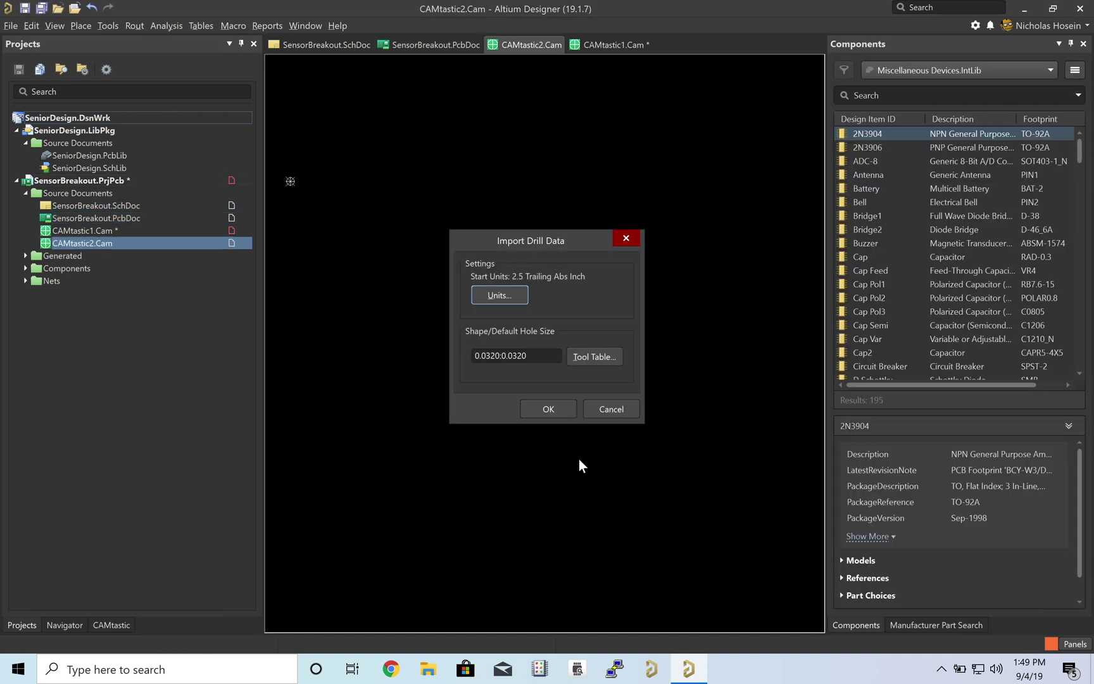
pyautogui.click(542, 406)
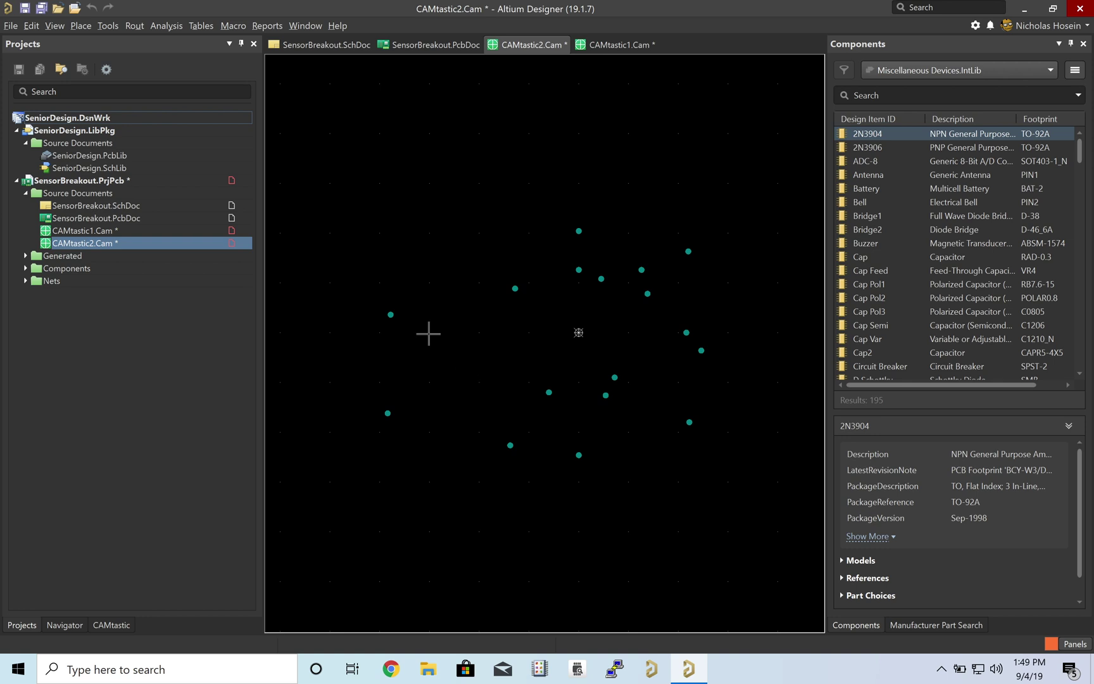
pyautogui.click(431, 46)
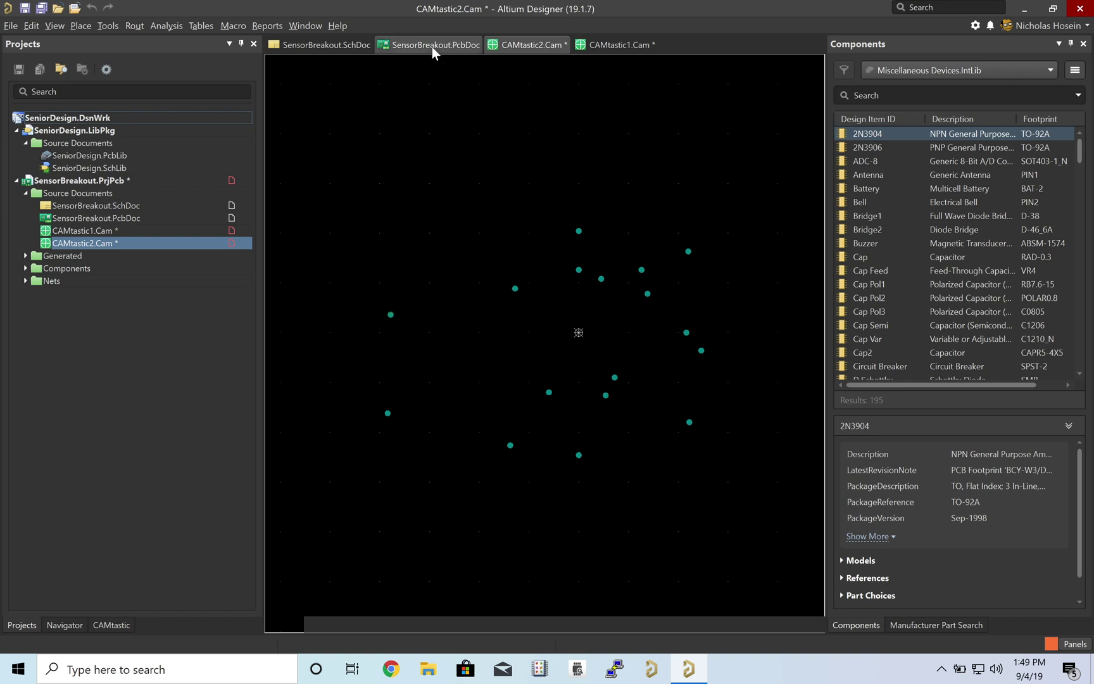
# Generate the top and mirrored-bottom assembly drawing pages for SensorBreakout and preview both.
pyautogui.click(11, 25)
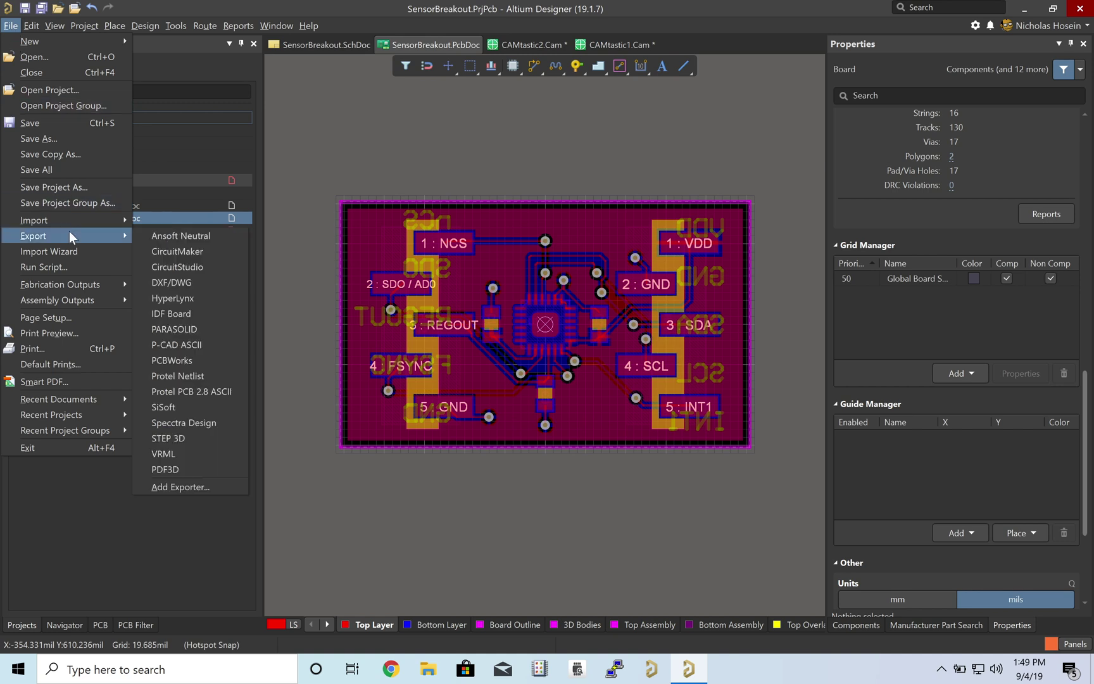
pyautogui.moveTo(86, 307)
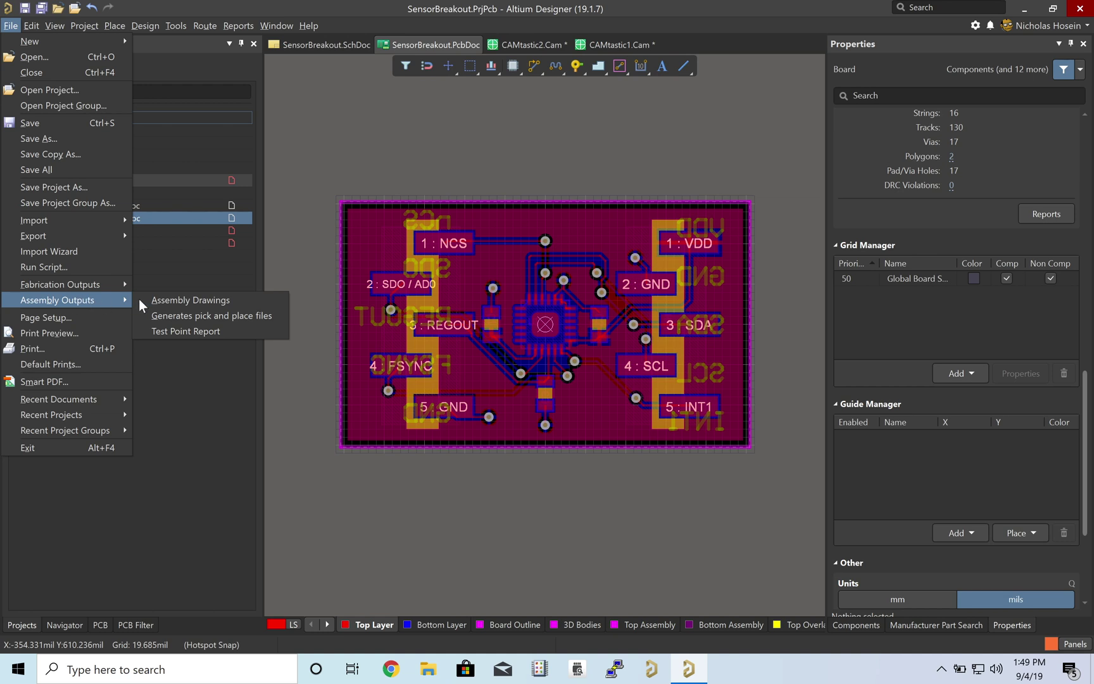
pyautogui.click(168, 300)
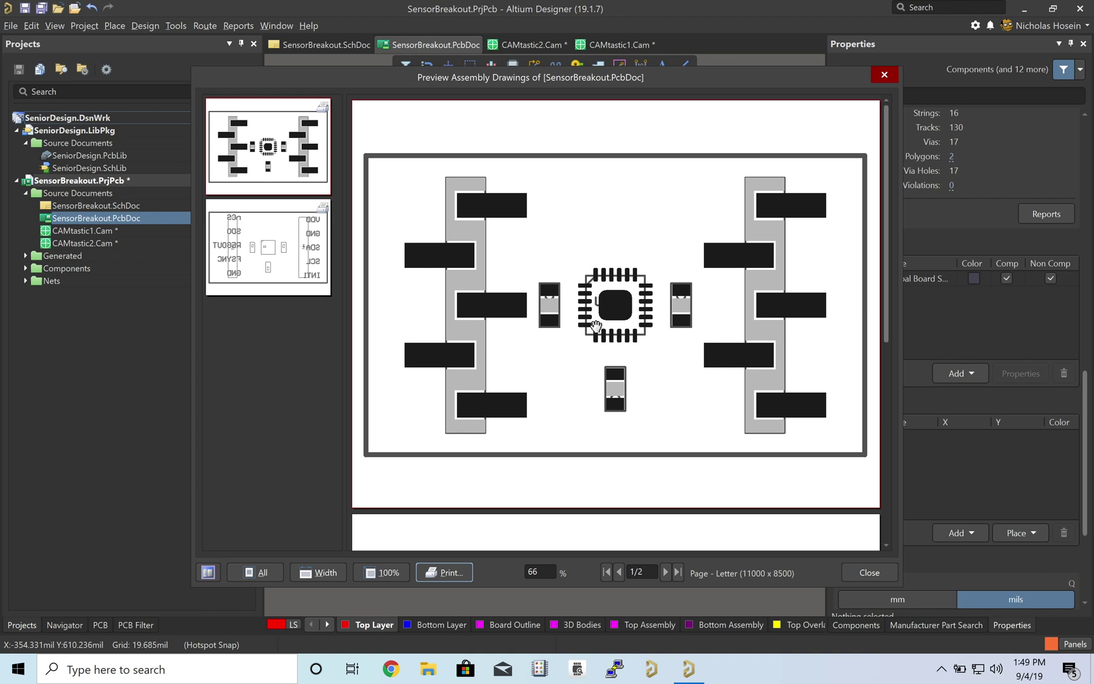
pyautogui.click(278, 264)
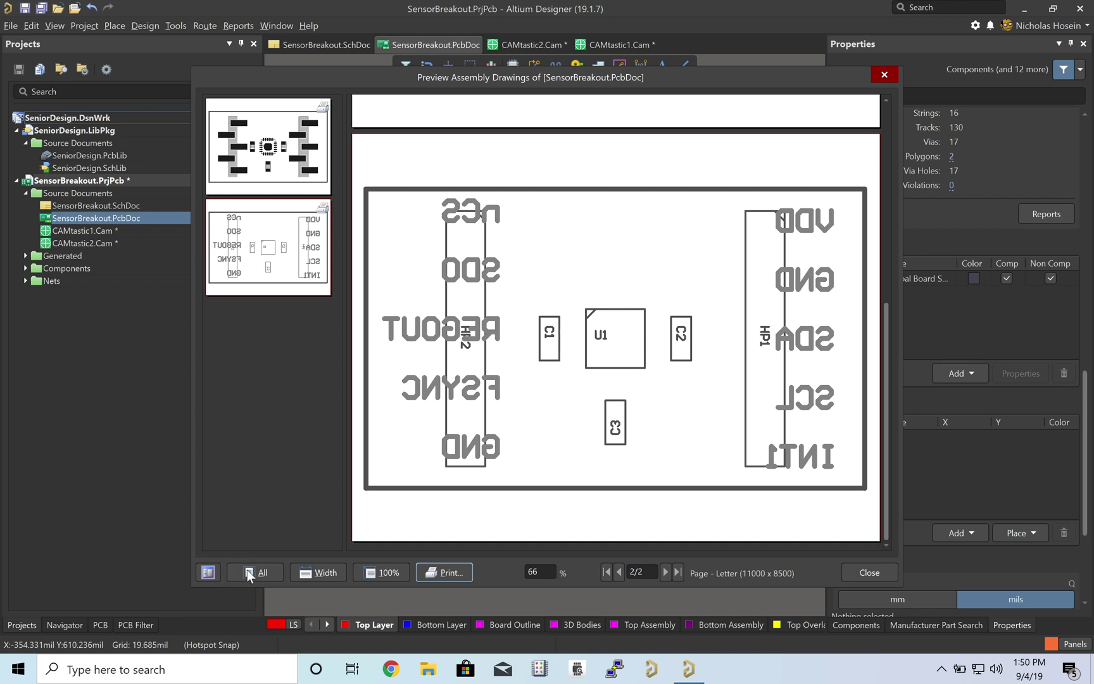
pyautogui.click(443, 572)
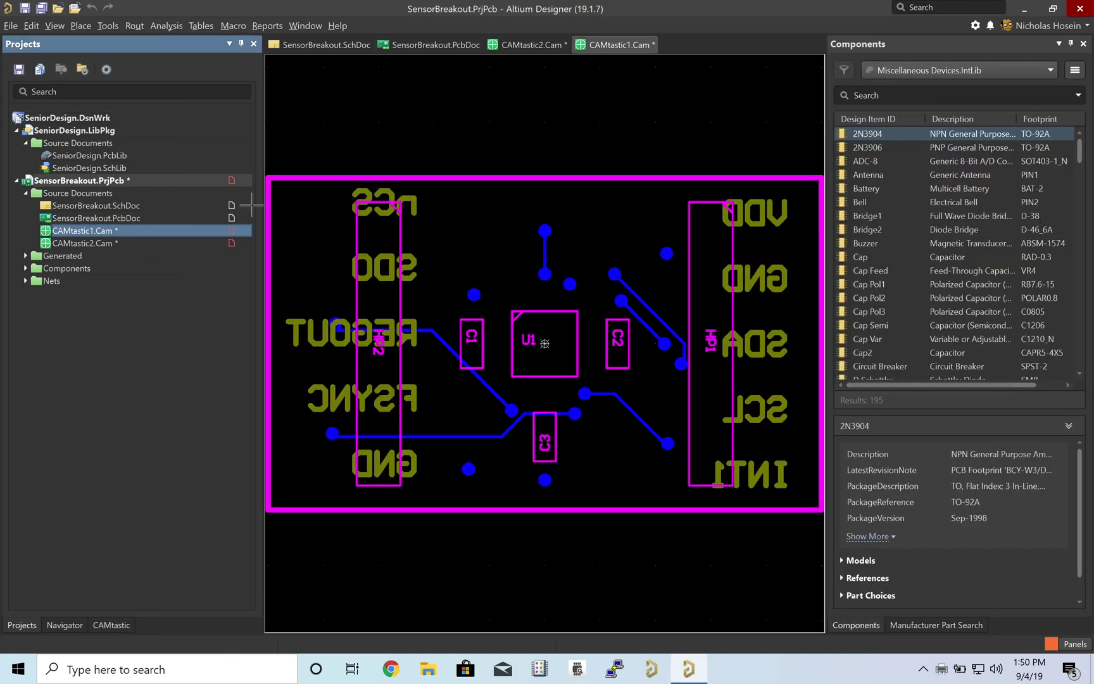
# Browse the generated files in 'Project Outputs for SensorBreakout', ending back in the project folder.
pyautogui.rightClick(98, 183)
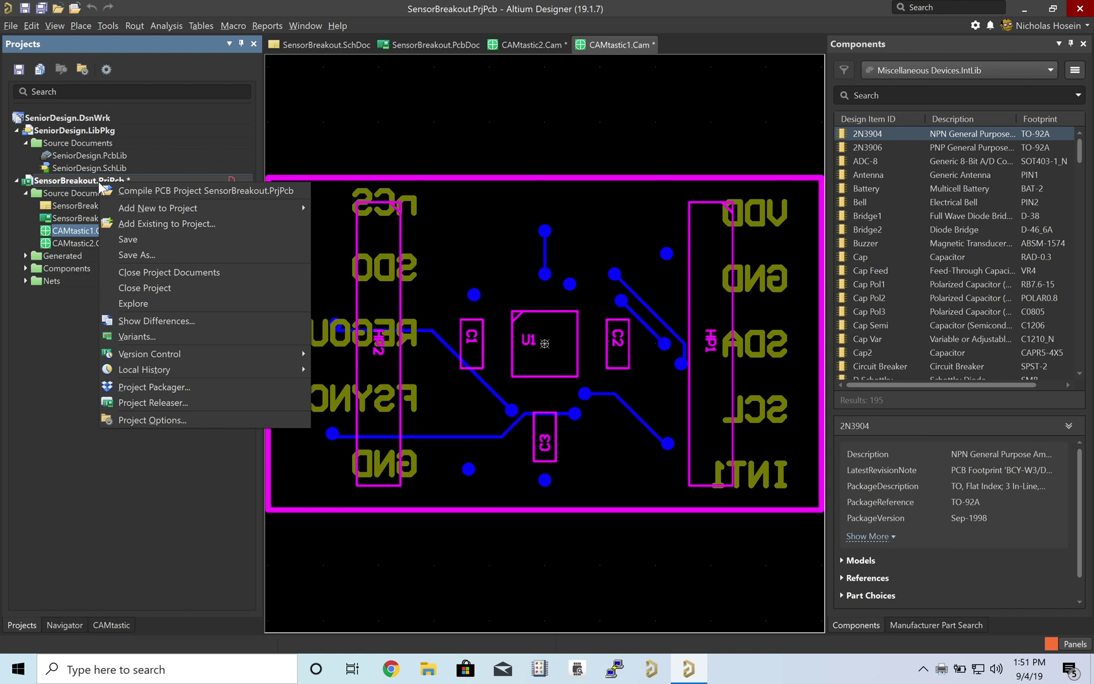
pyautogui.click(166, 305)
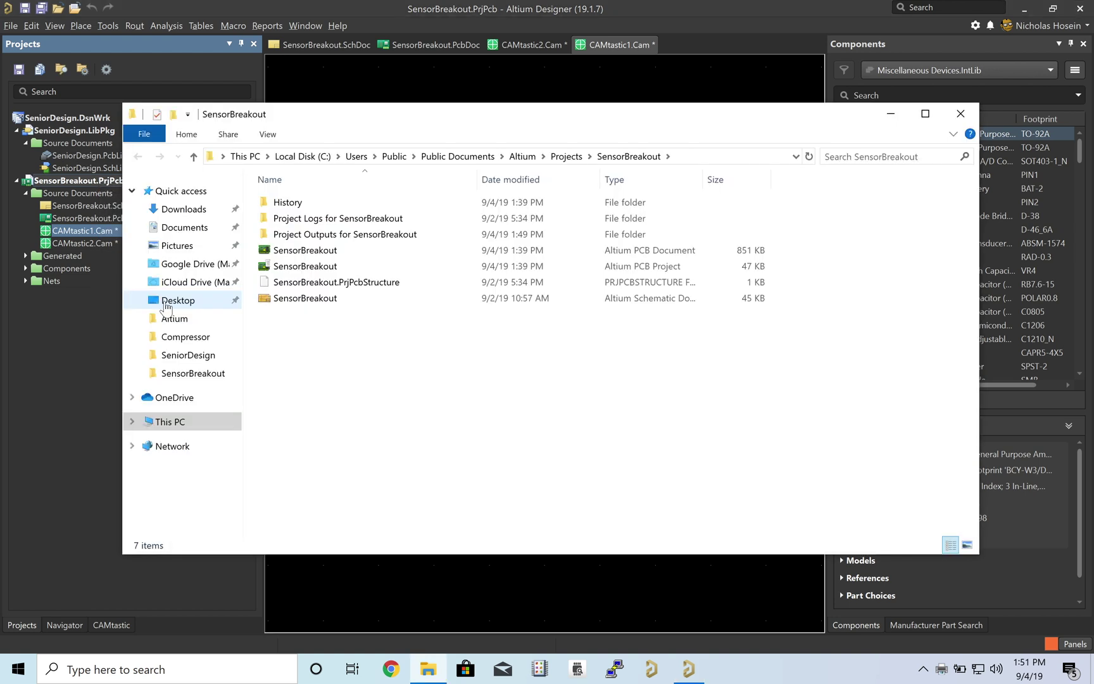
pyautogui.doubleClick(346, 235)
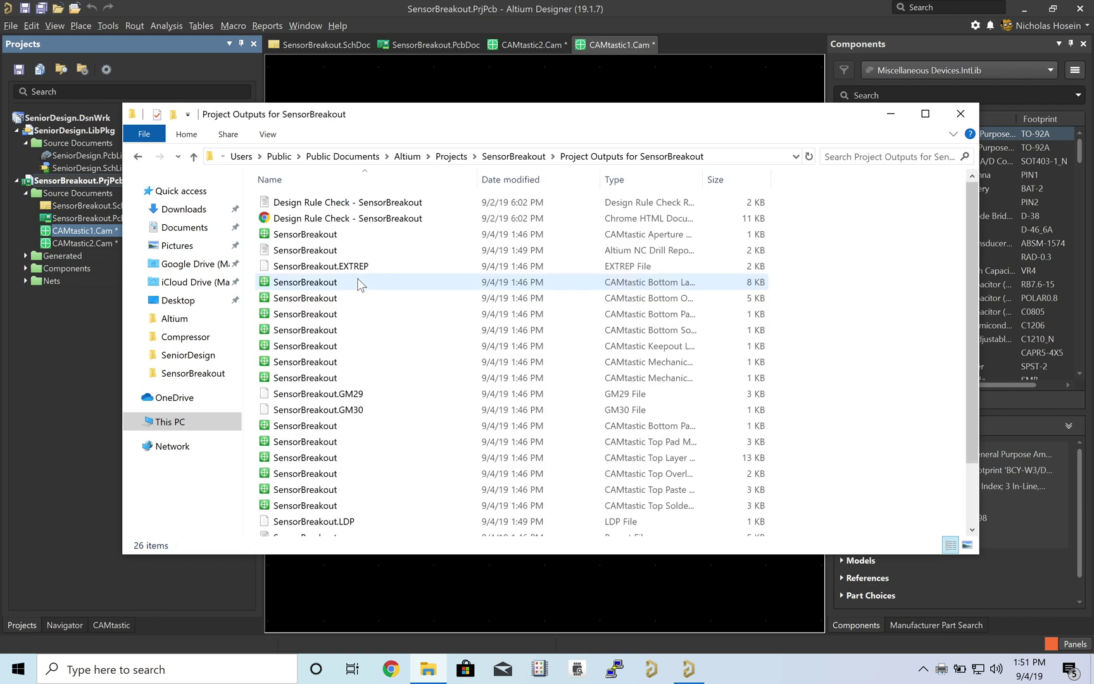
pyautogui.scroll(-1, 650, 352)
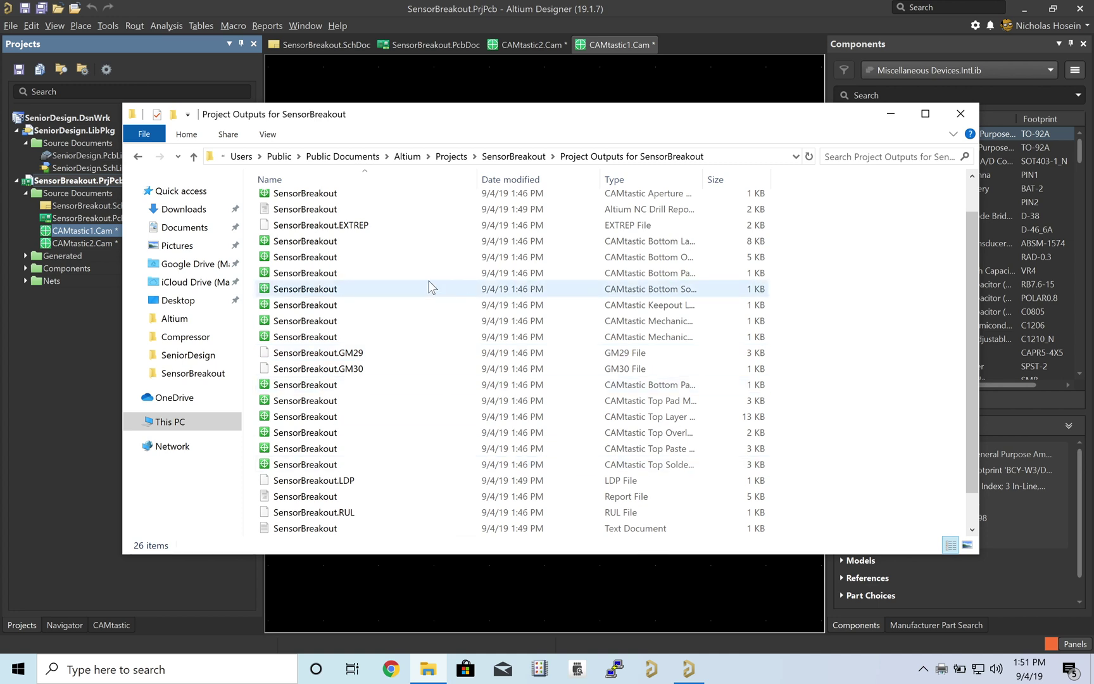
pyautogui.click(138, 157)
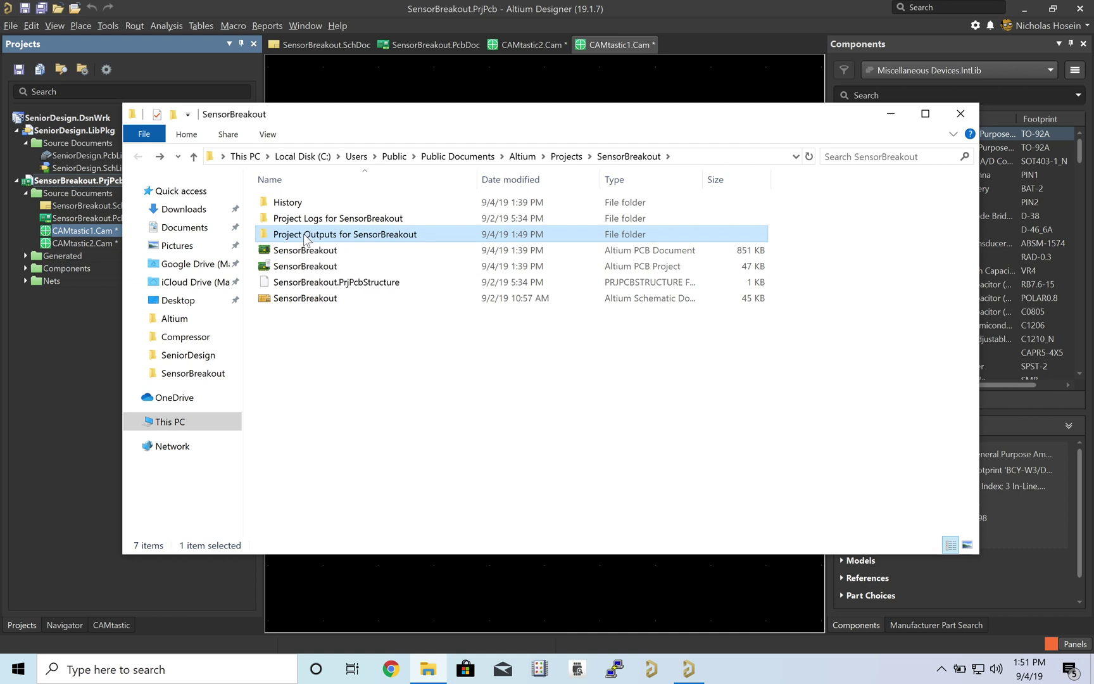
# Compress the Project Outputs folder into a zip named SensorBreakout and copy it to the Desktop.
pyautogui.rightClick(305, 235)
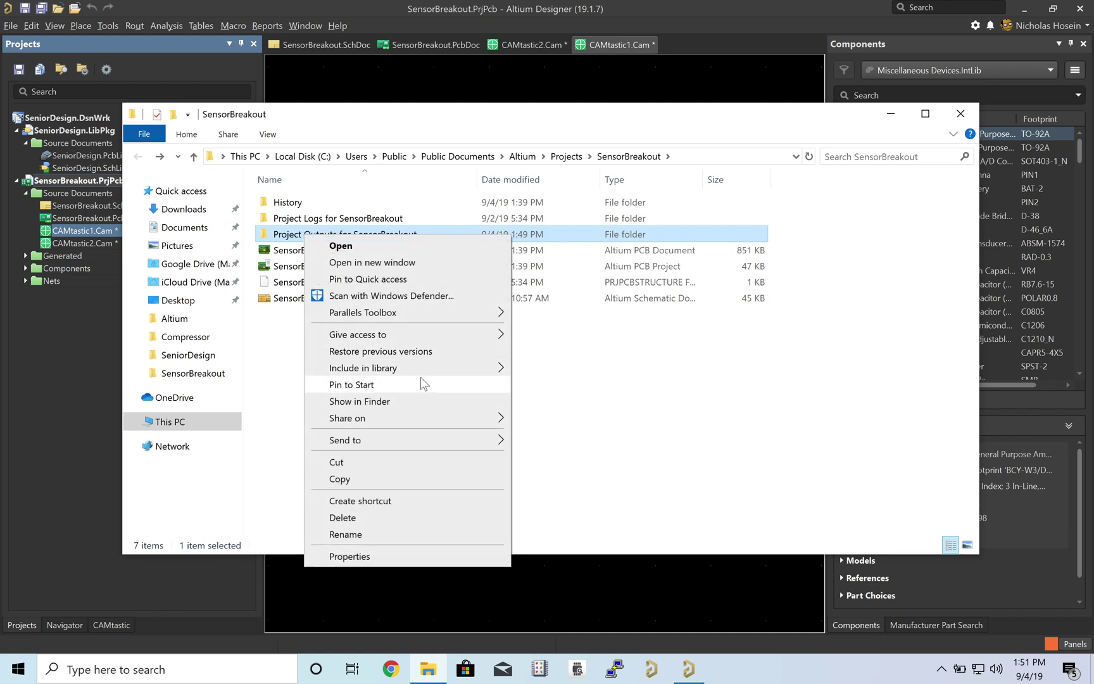
pyautogui.moveTo(409, 441)
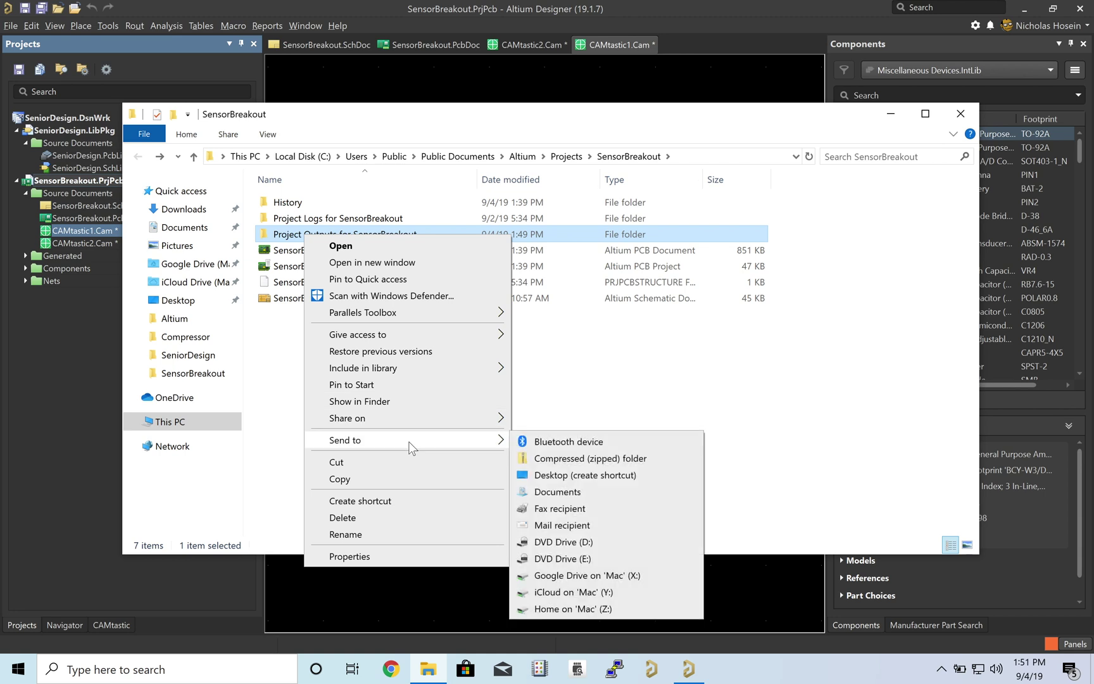
pyautogui.click(591, 471)
pyautogui.write('SensorBreakout')
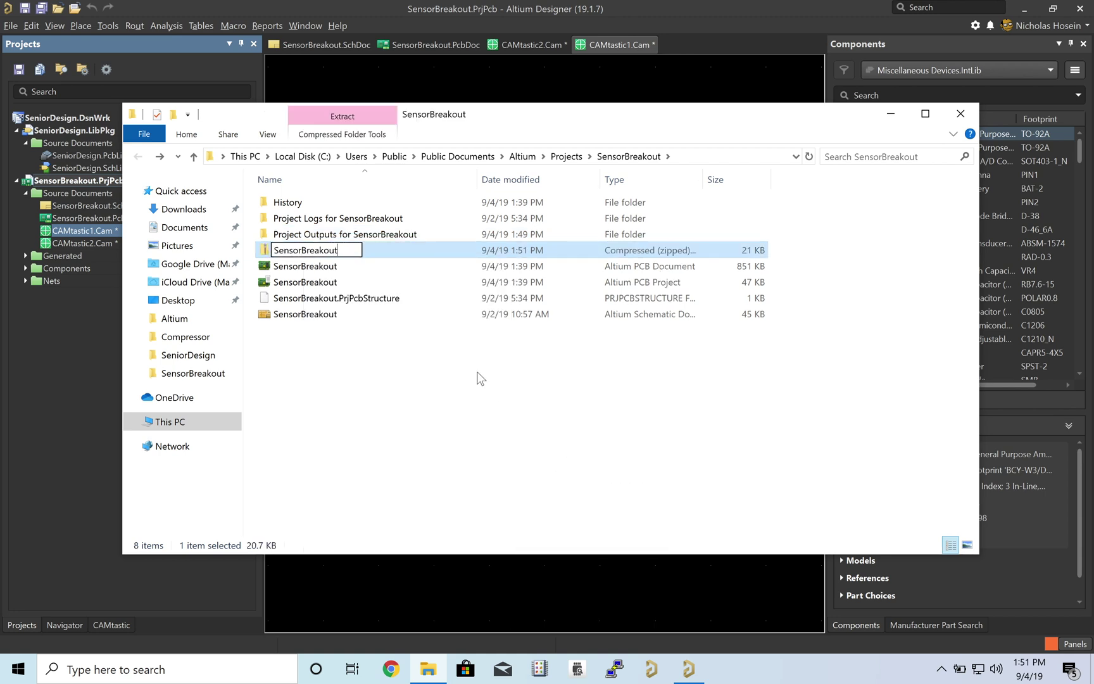
pyautogui.press('Return')
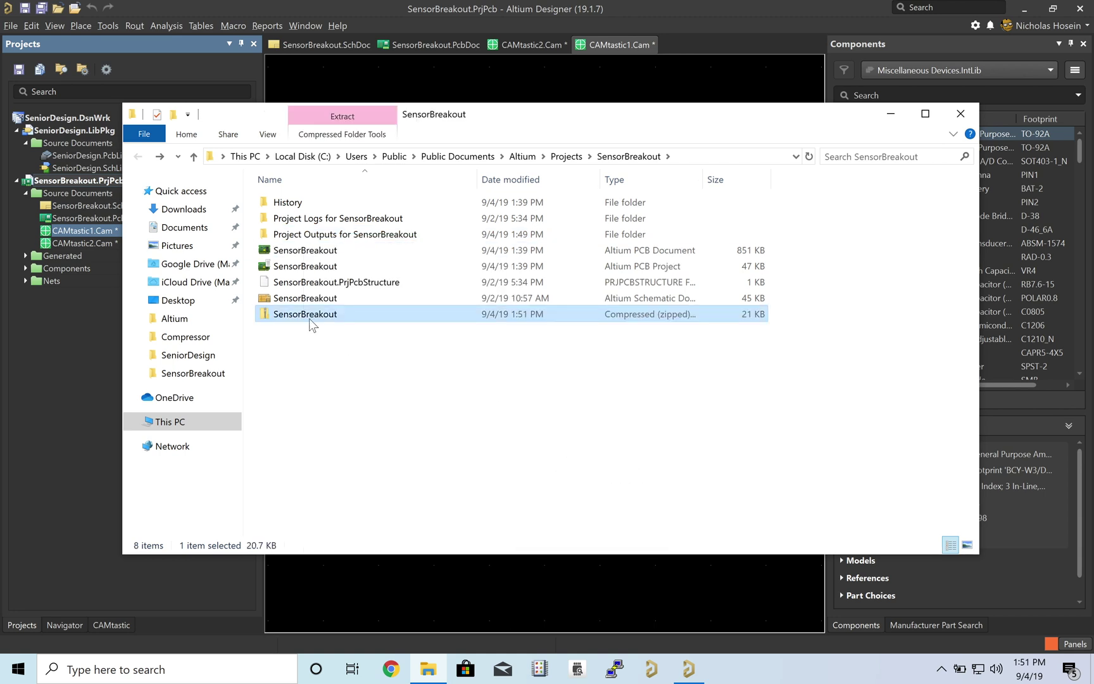
pyautogui.moveTo(308, 320); pyautogui.dragTo(180, 301)
pyautogui.click(178, 300)
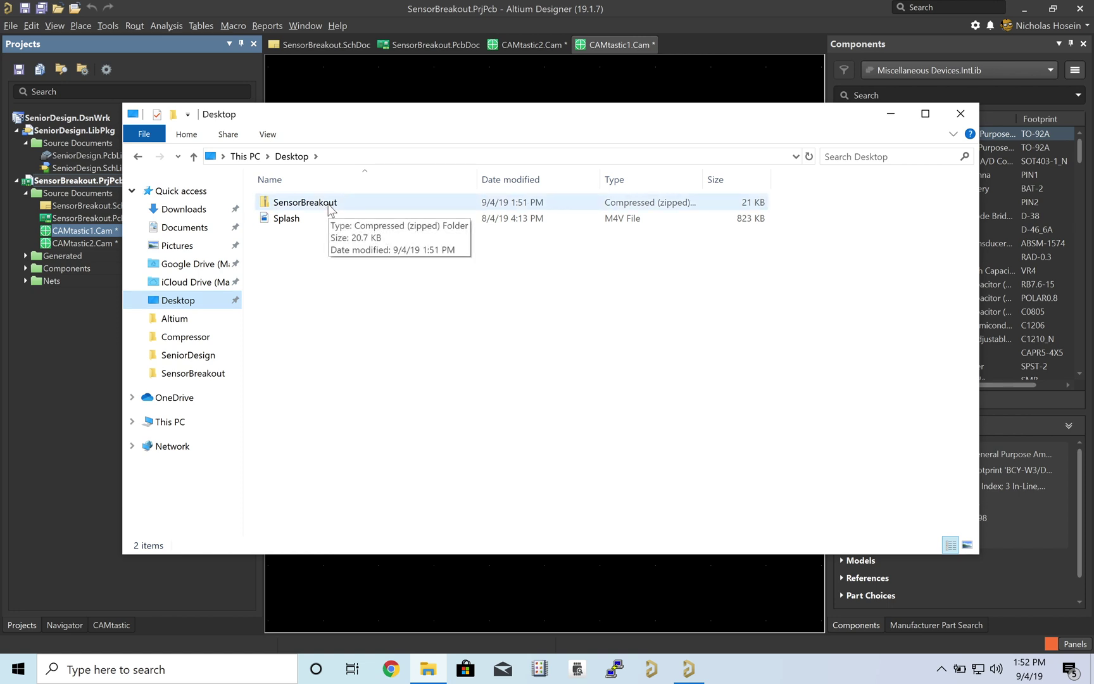
# In the Mac browser, set Solder Mask Color to Black on the PCB order, subtotal $4.90.
pyautogui.hotkey('ctrl', 'Right')
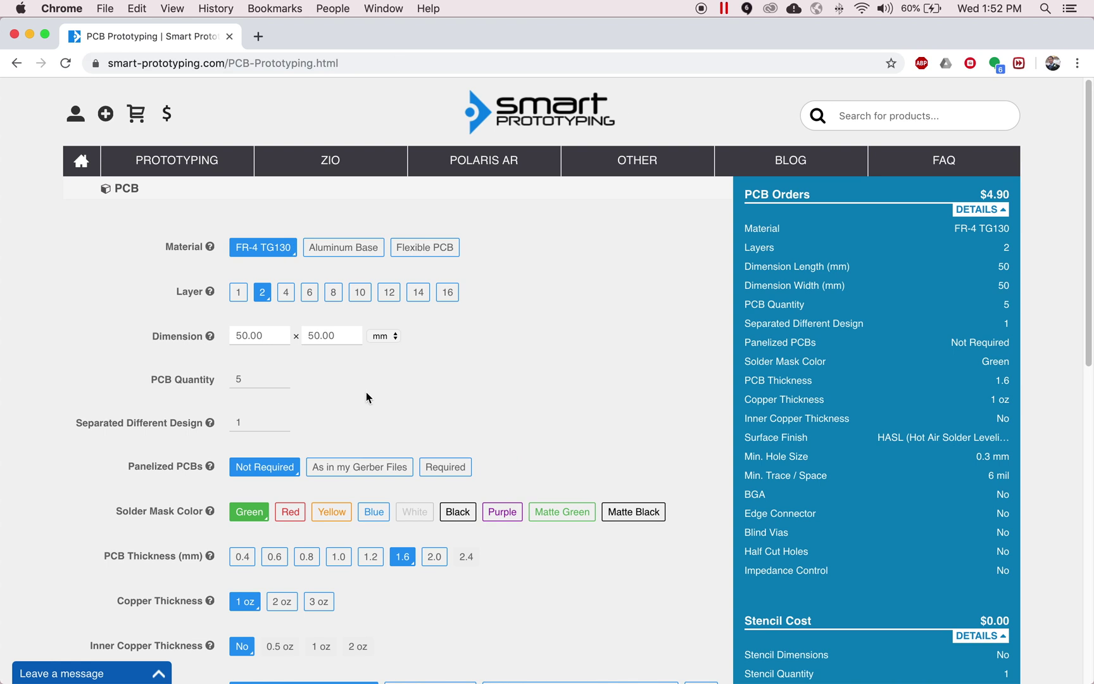
pyautogui.moveTo(196, 168)
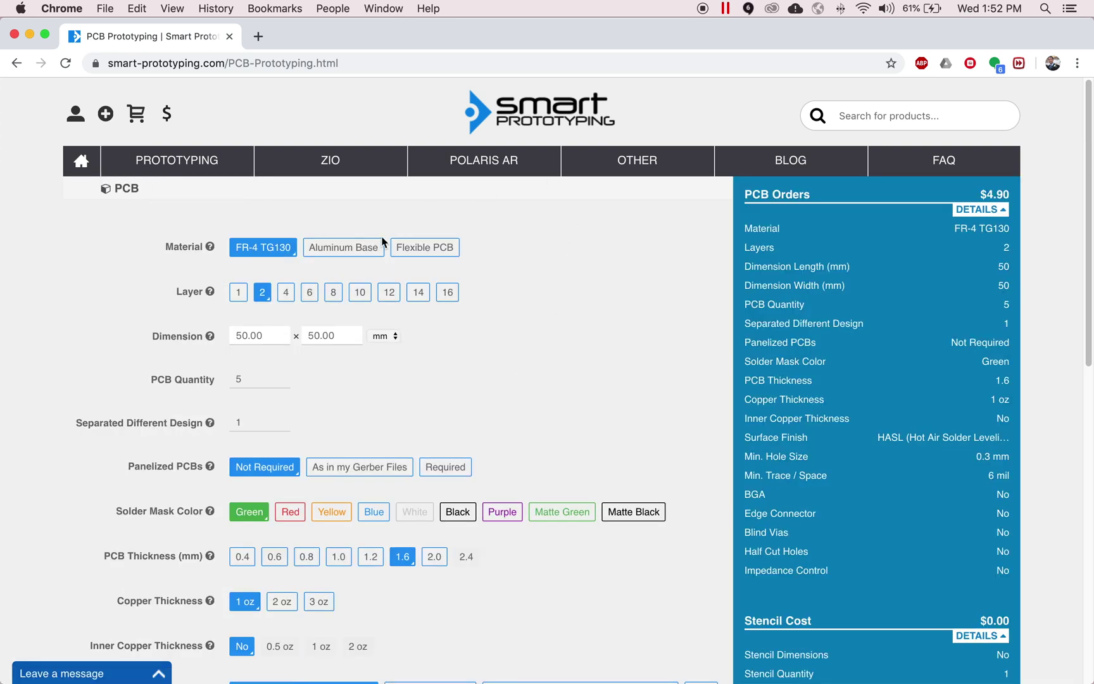
pyautogui.scroll(-1, 382, 240)
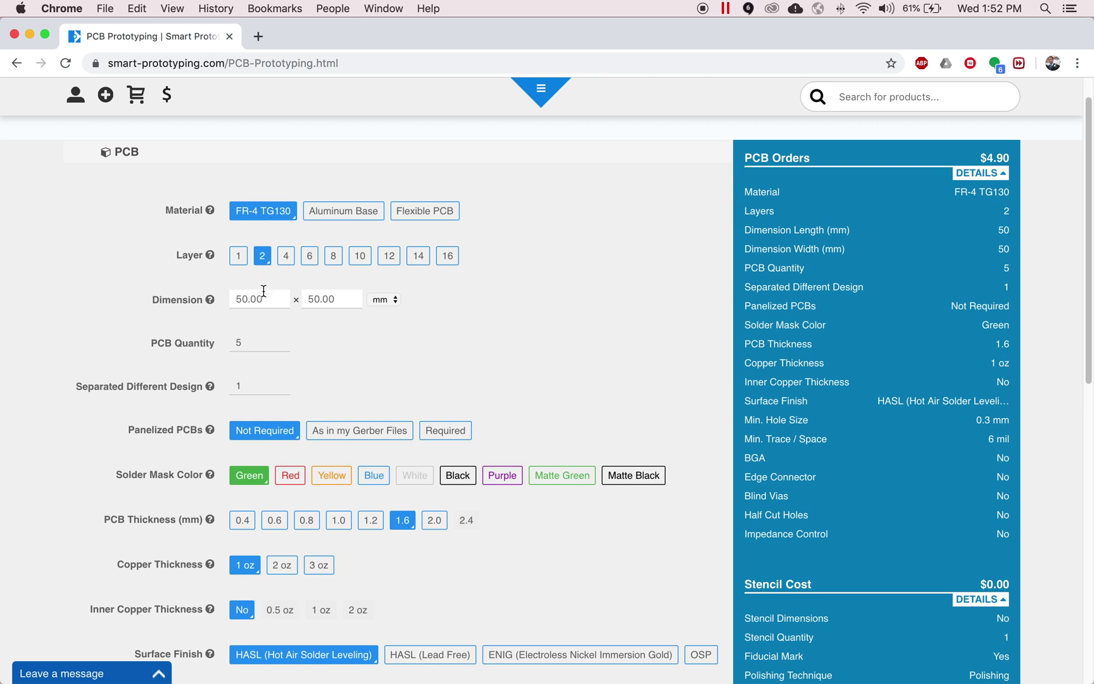
pyautogui.scroll(-4, 385, 374)
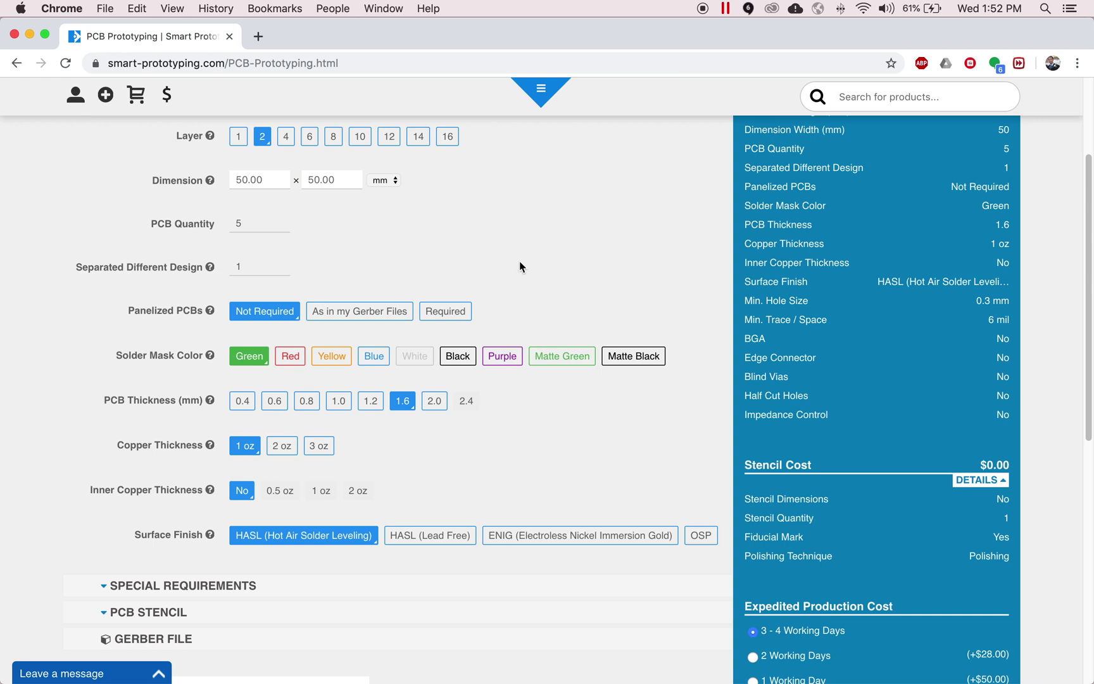
pyautogui.scroll(-2, 519, 266)
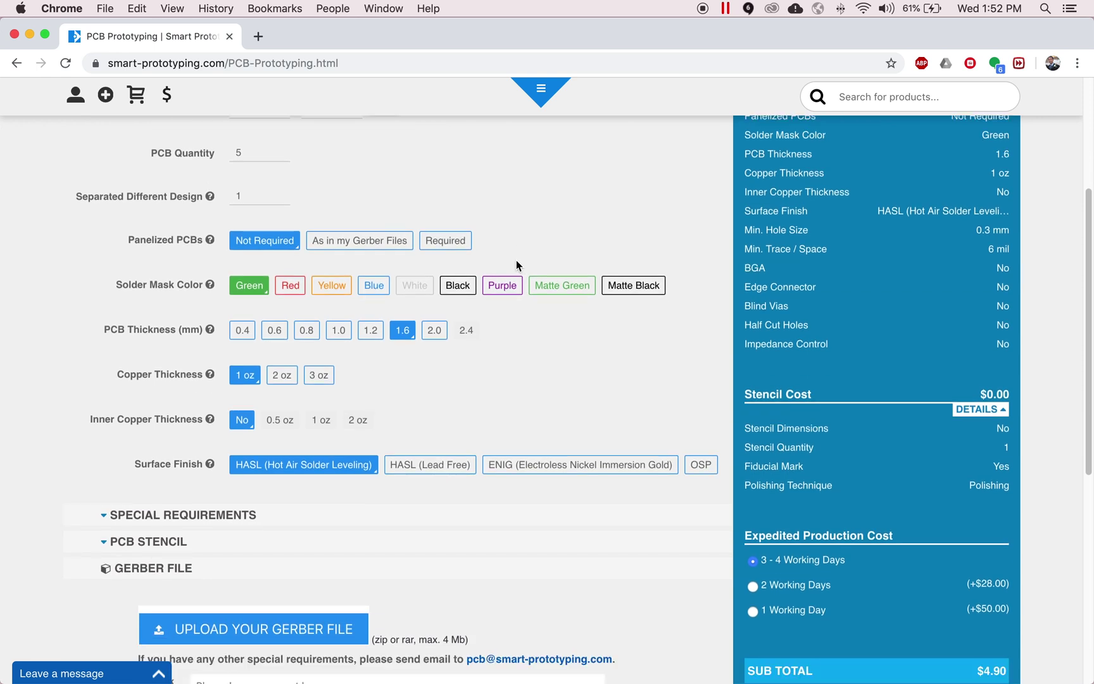
pyautogui.scroll(2, 466, 297)
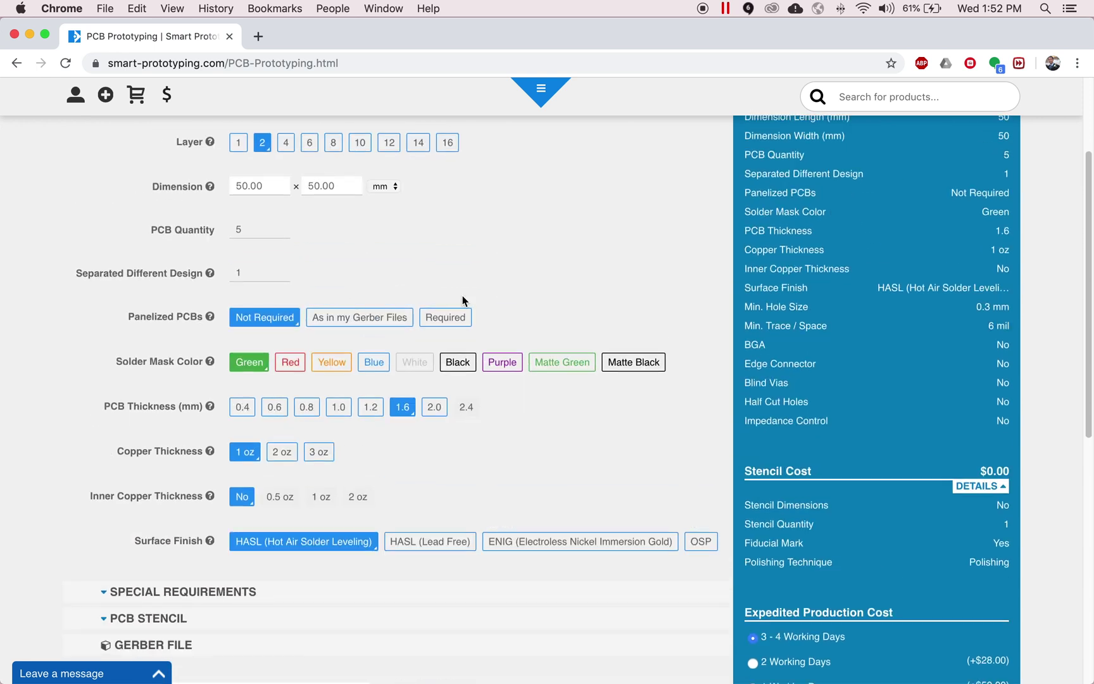
pyautogui.click(455, 374)
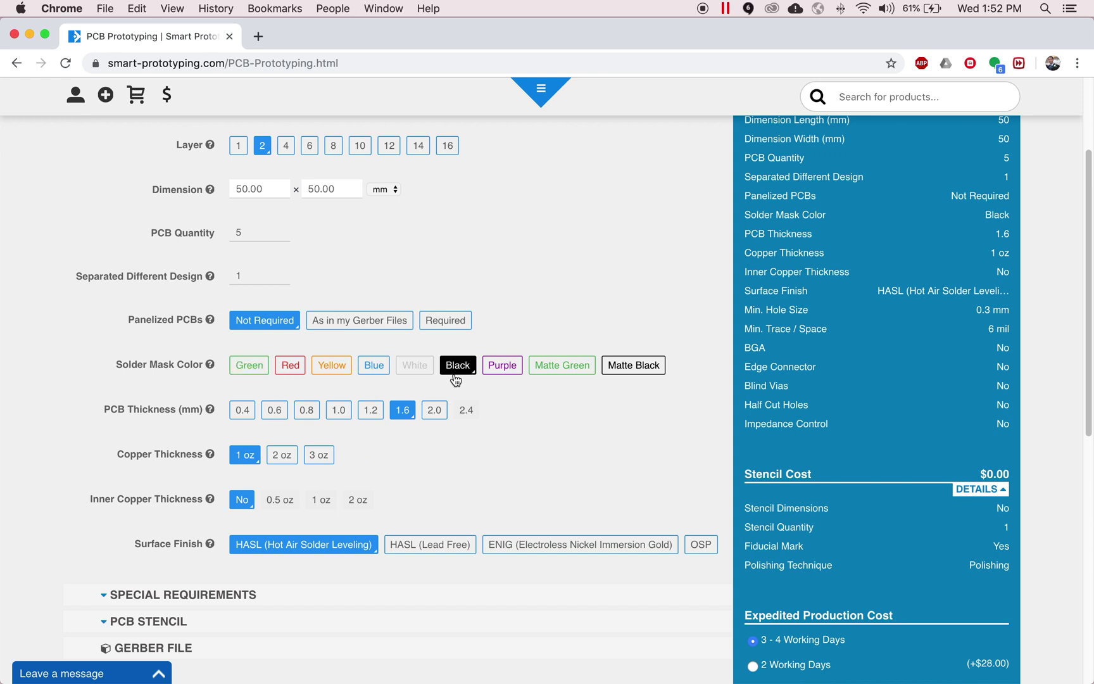
pyautogui.scroll(4, 452, 378)
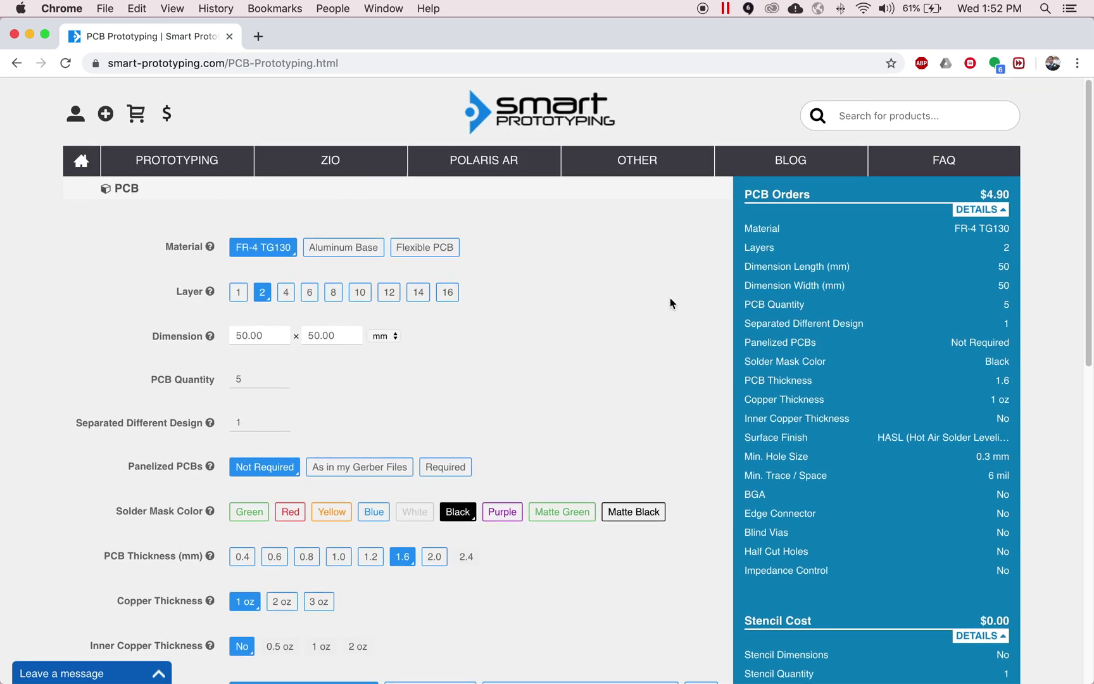
pyautogui.scroll(-5, 526, 383)
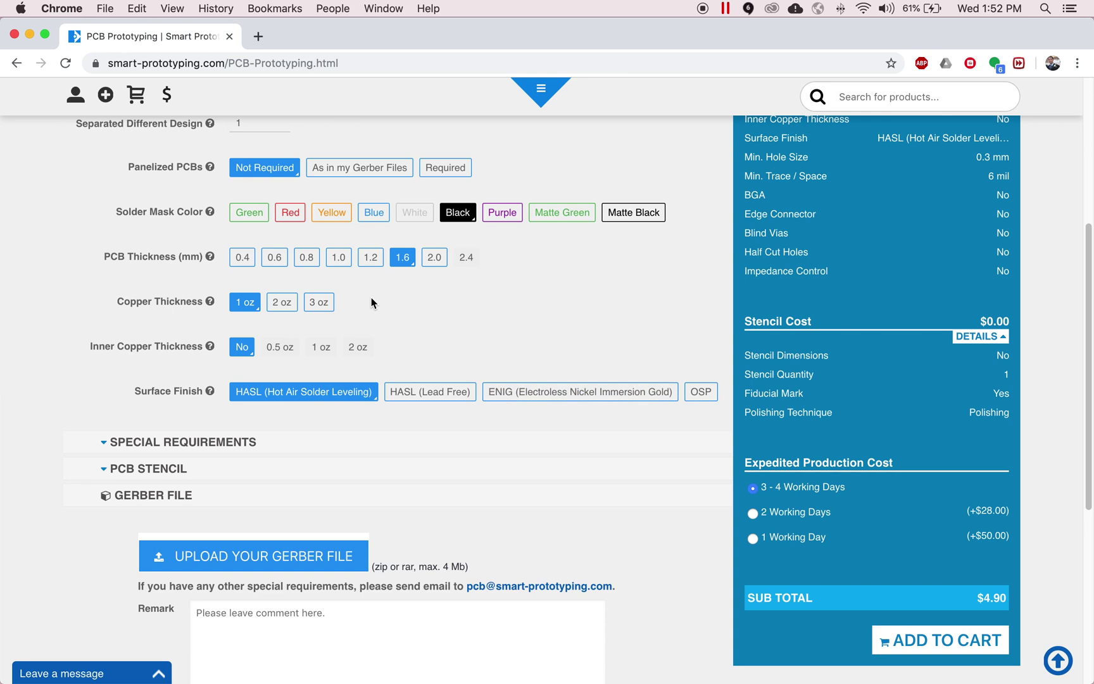
pyautogui.scroll(-3, 372, 302)
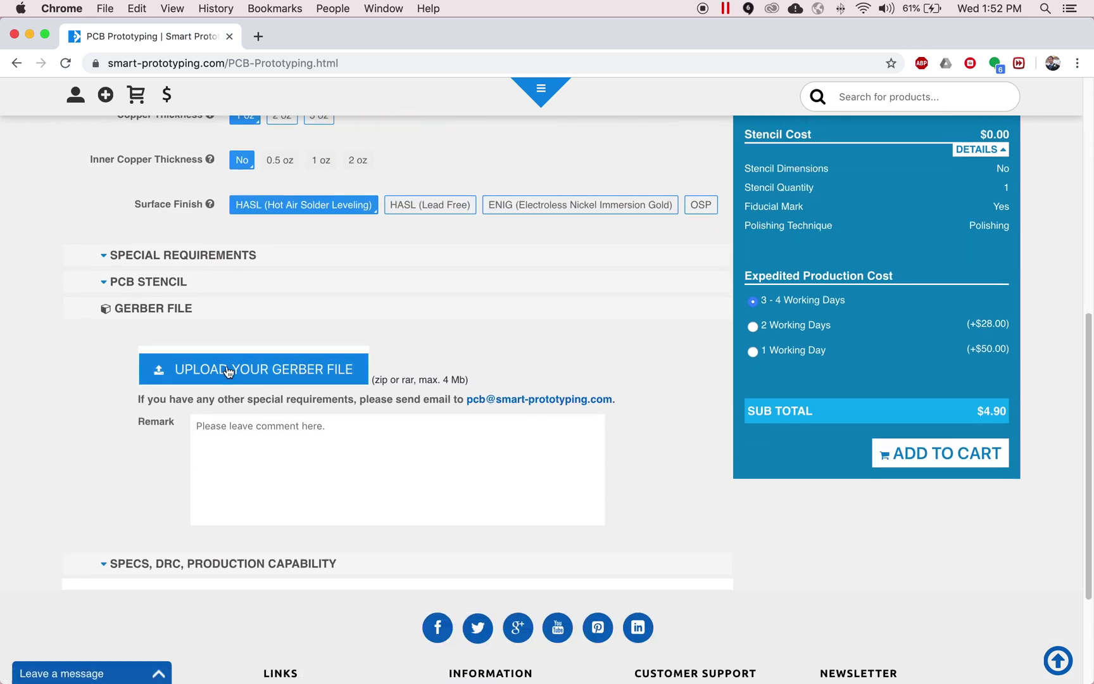
# Upload SensorBreakout.zip as the Gerber file, confirm the upload alert, and add the $4.90 order to cart.
pyautogui.click(229, 371)
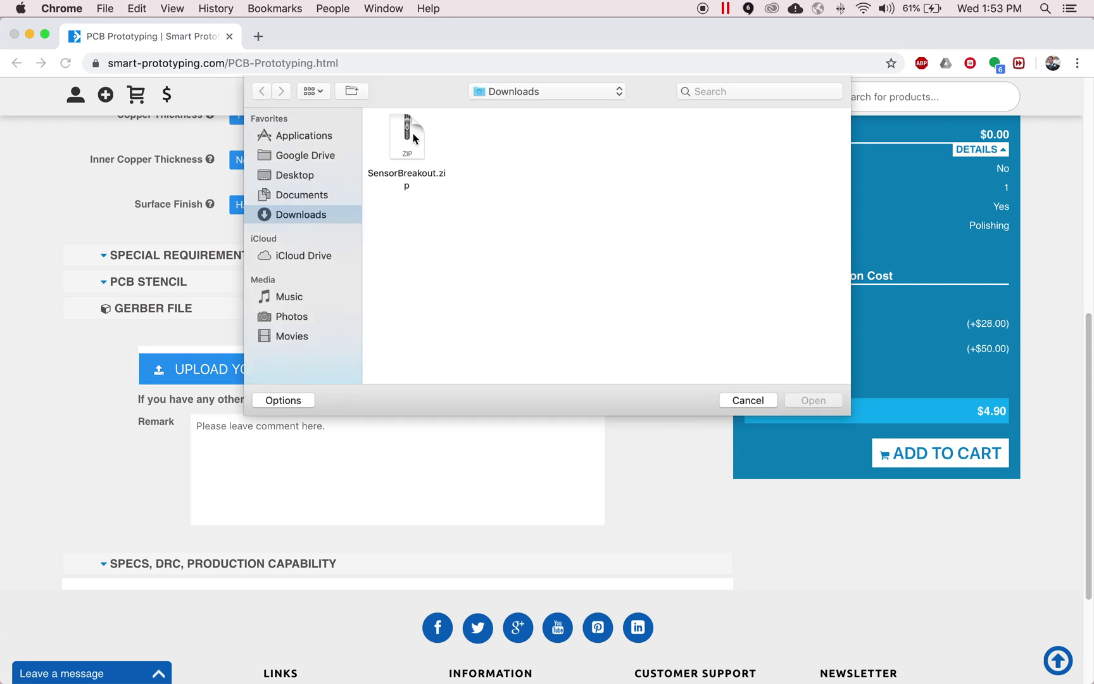
pyautogui.click(409, 134)
pyautogui.click(807, 399)
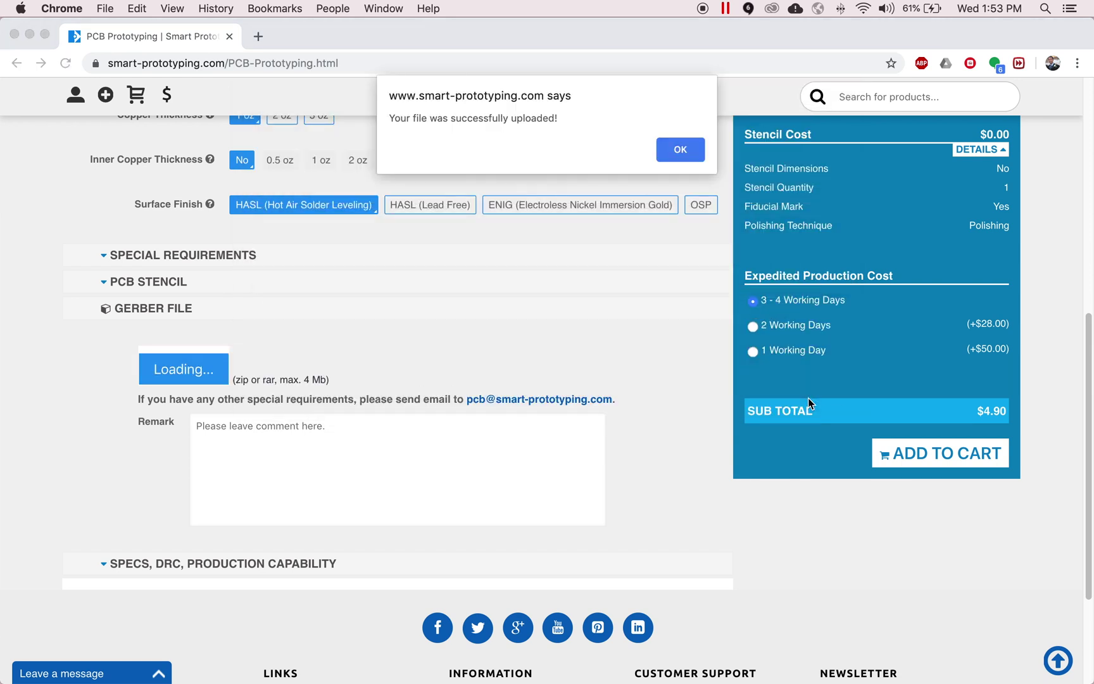
pyautogui.click(686, 151)
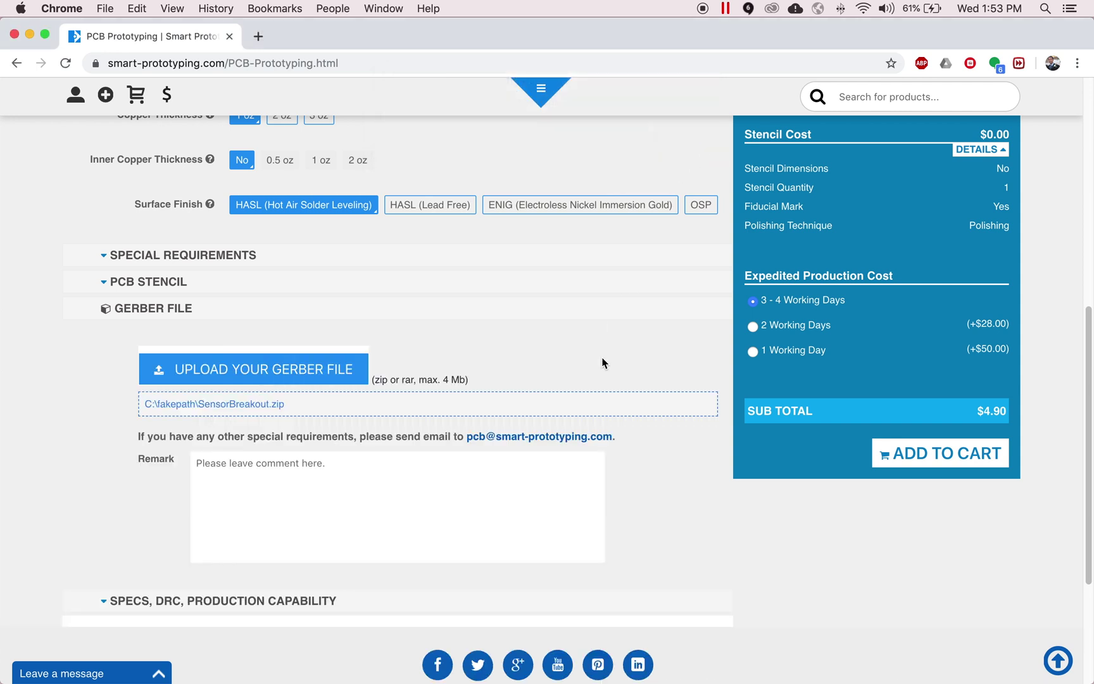
pyautogui.click(911, 453)
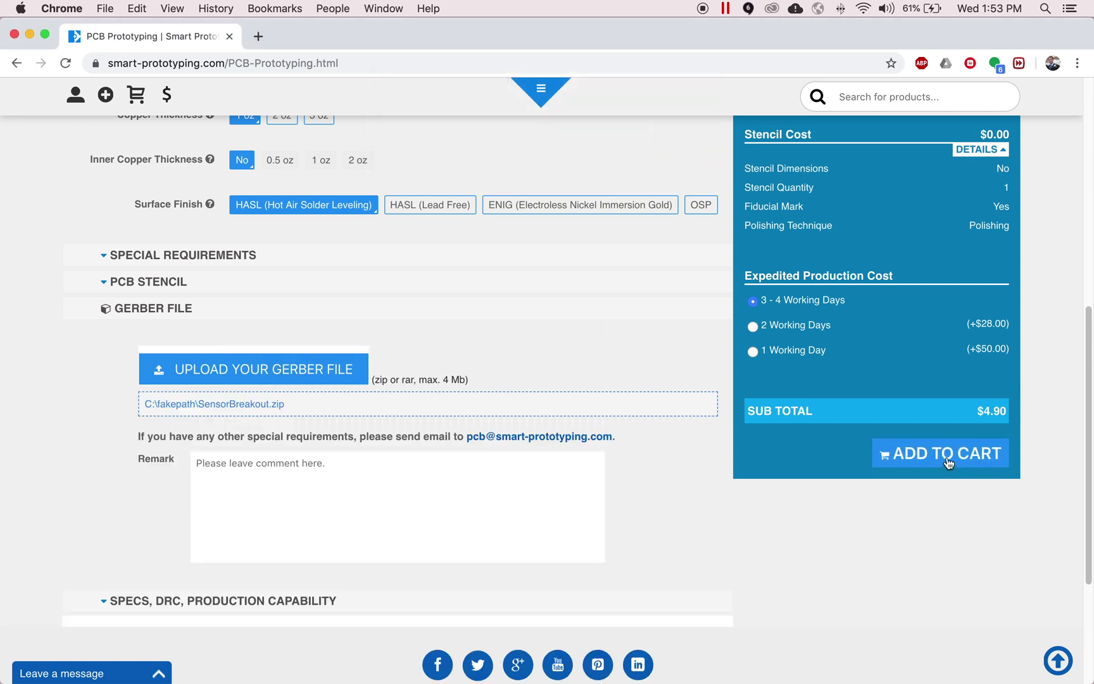